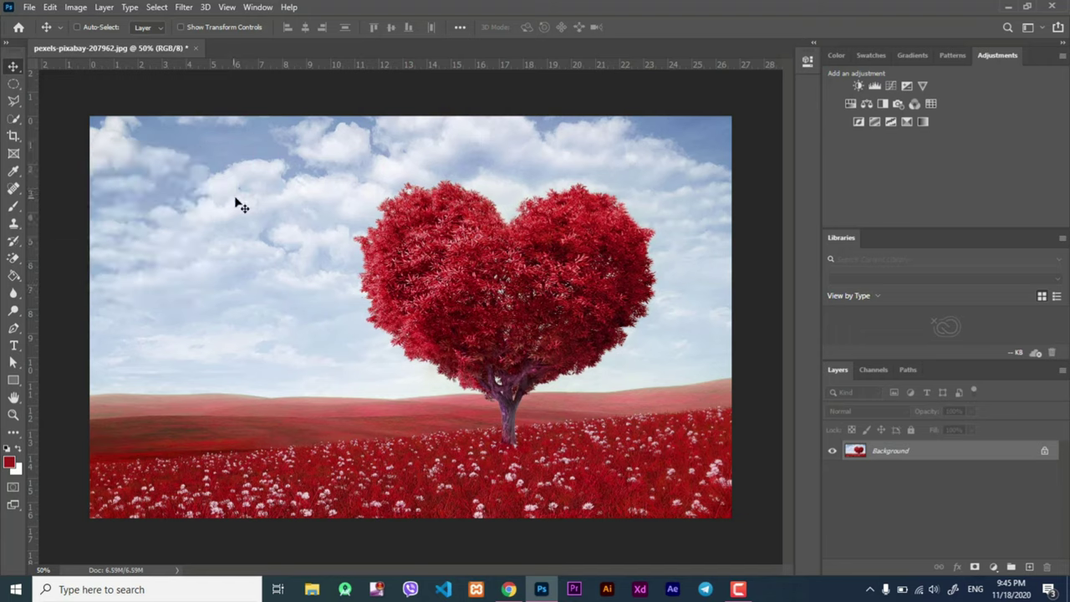
# Step: Try a freehand crop over the photo, then undo it to restore the full image
pyautogui.click(13, 135)
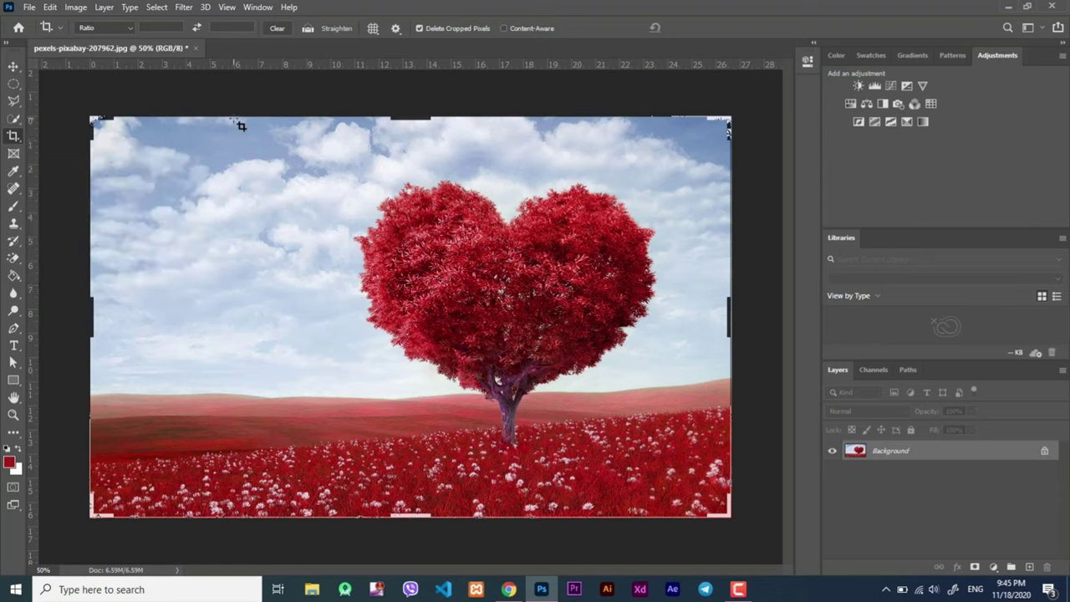
pyautogui.moveTo(234, 118)
pyautogui.mouseDown()
pyautogui.moveTo(705, 482)
pyautogui.moveTo(734, 526)
pyautogui.mouseUp()
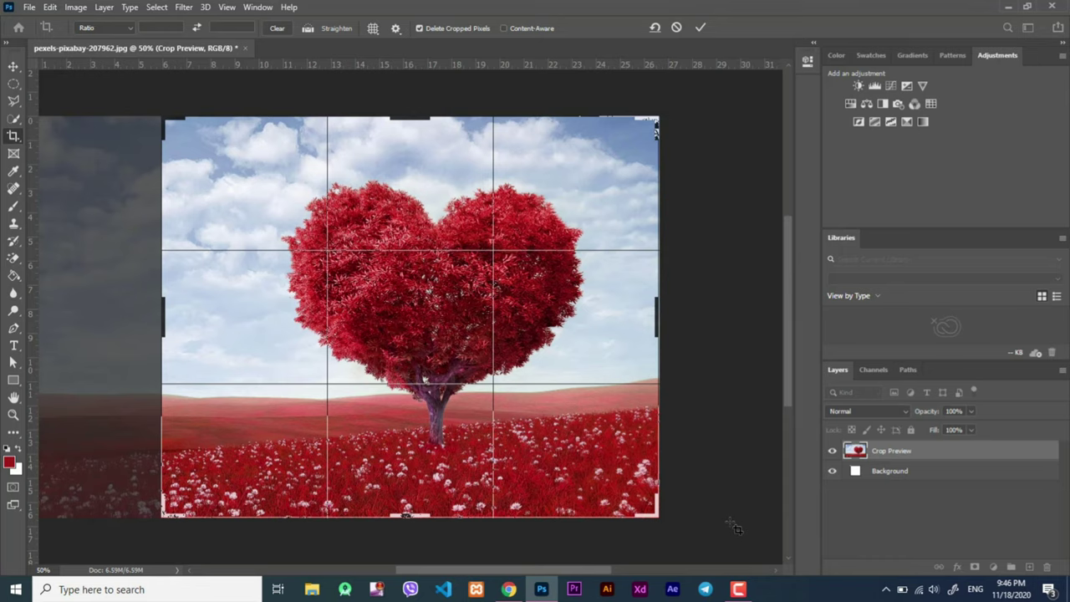
pyautogui.press('Return')
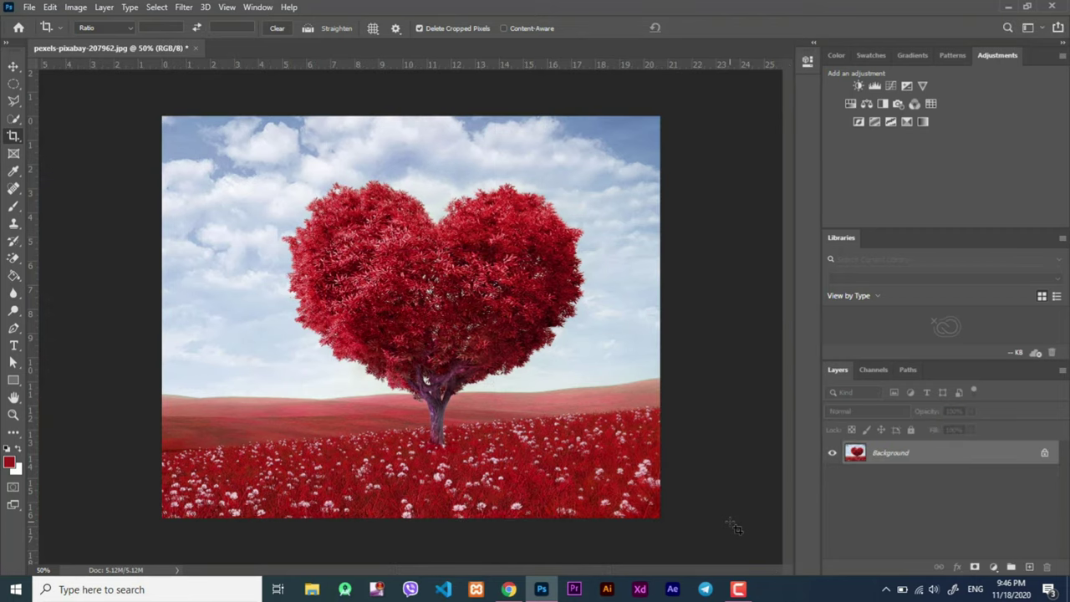
pyautogui.press('ctrl')
pyautogui.hotkey('ctrl', 'z')
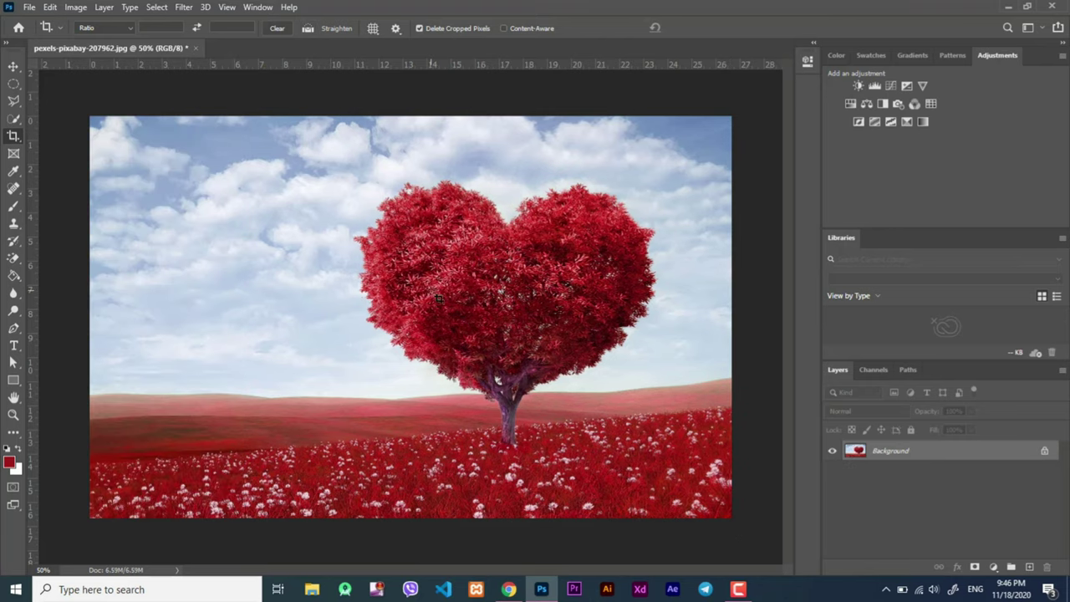
# Step: Try a square 1:1 crop ratio and shift the photo left inside it
pyautogui.click(115, 28)
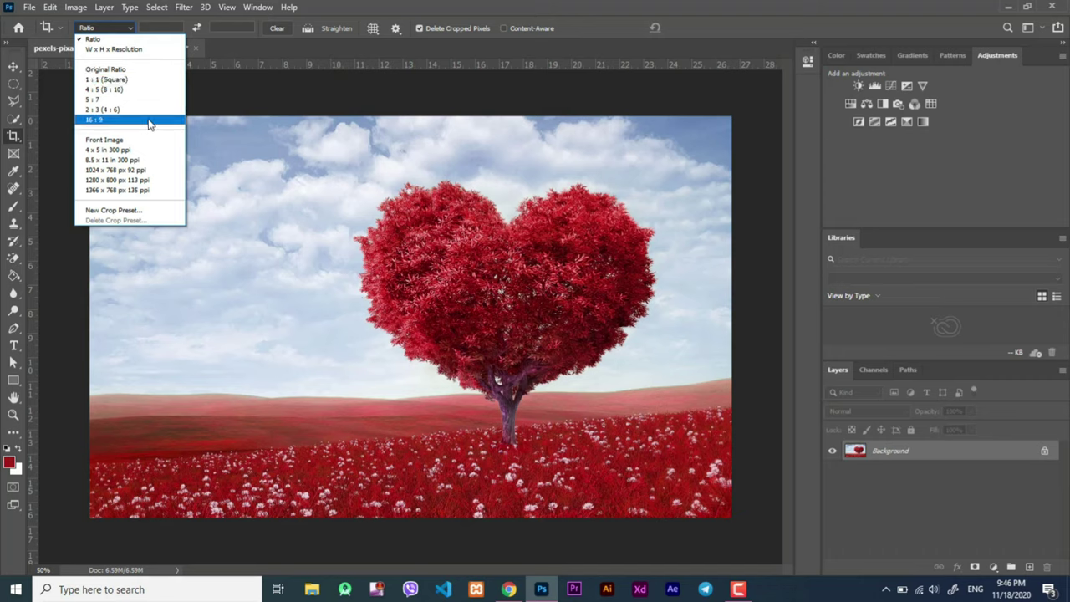
pyautogui.click(116, 81)
pyautogui.moveTo(416, 165); pyautogui.dragTo(399, 159)
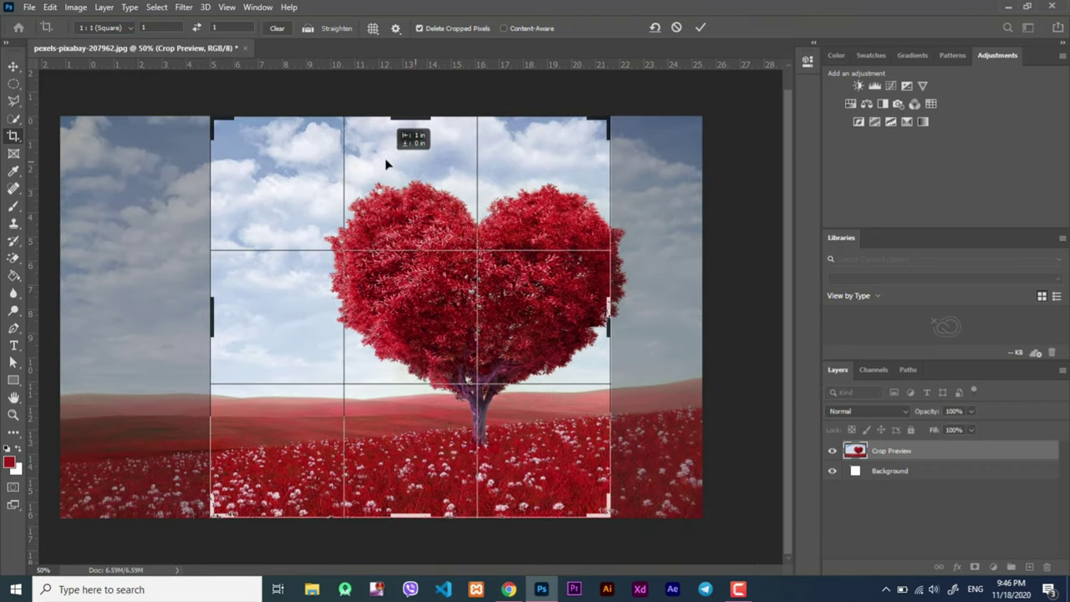
pyautogui.moveTo(399, 160); pyautogui.dragTo(335, 172)
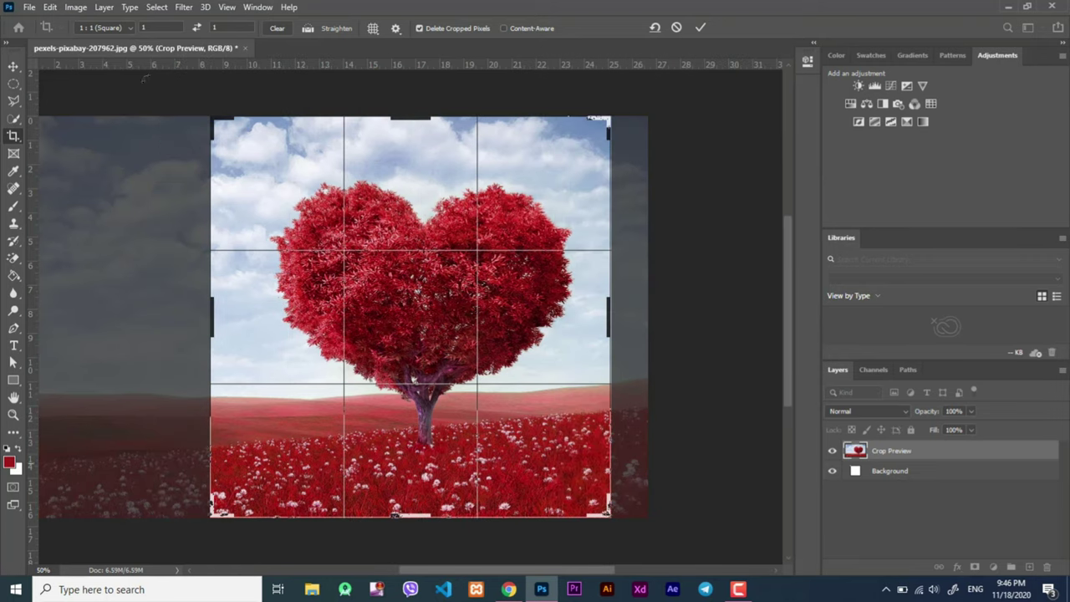
pyautogui.click(56, 7)
pyautogui.press('Escape')
# Step: Try the 4 x 5 in 300 ppi and 4:5 presets, then settle on 1280 x 800 px
pyautogui.click(131, 28)
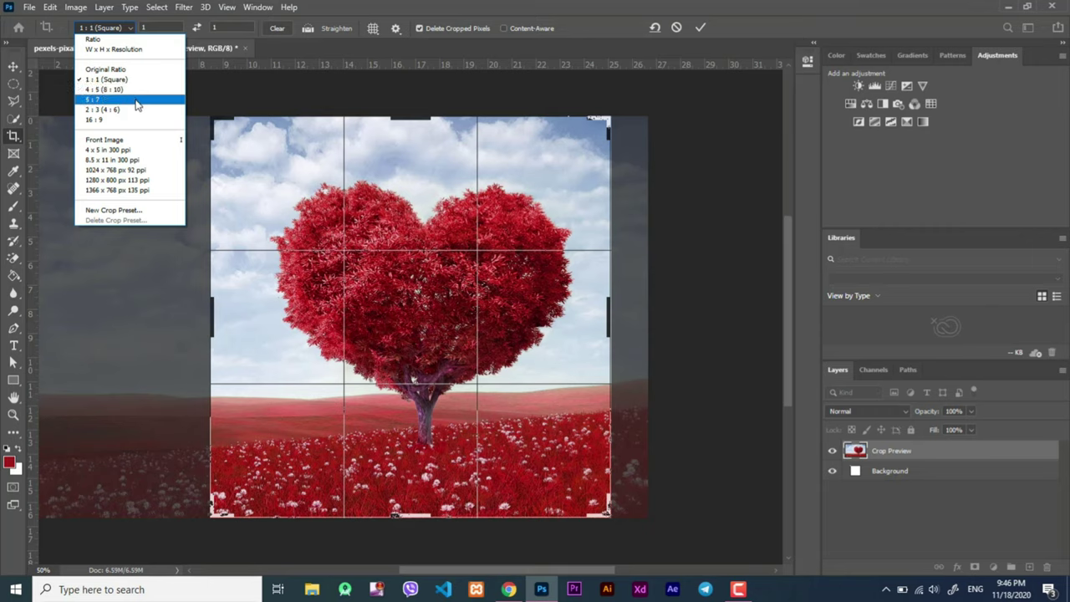
pyautogui.click(127, 151)
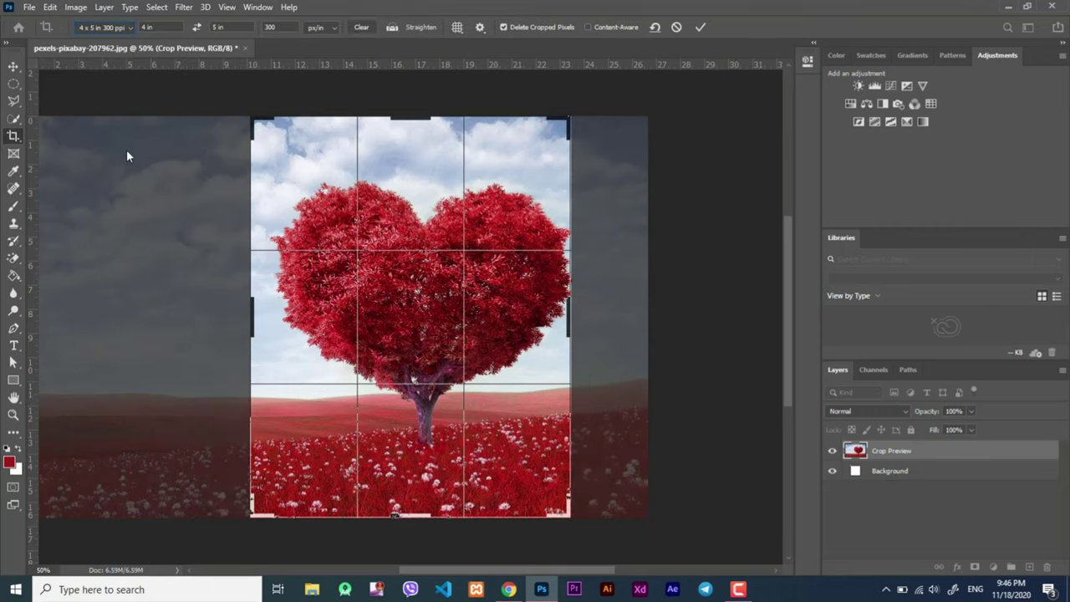
pyautogui.click(131, 27)
pyautogui.click(136, 89)
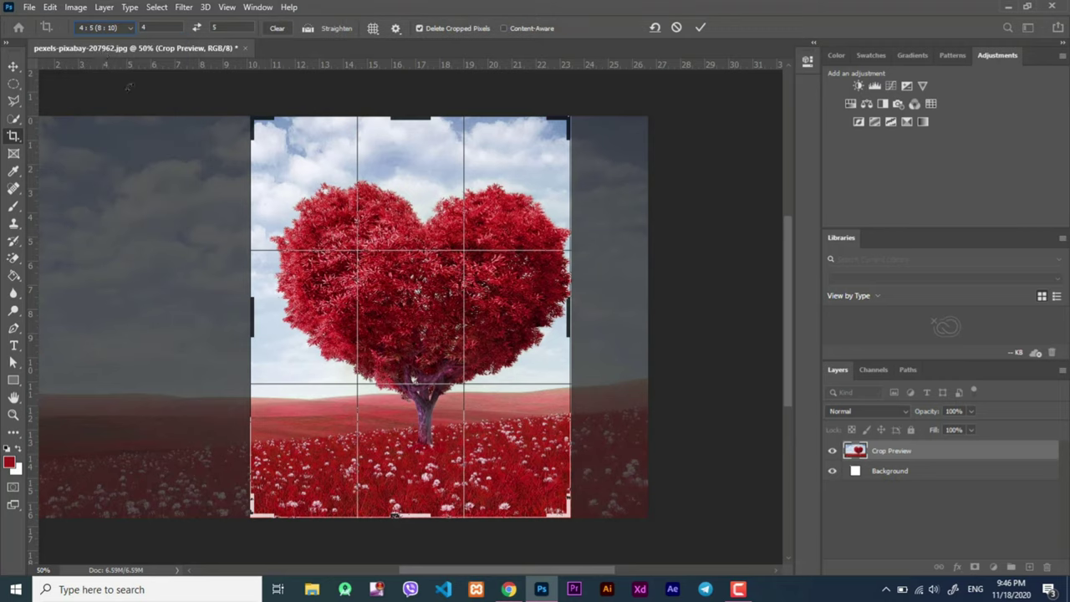
pyautogui.click(100, 29)
pyautogui.click(119, 184)
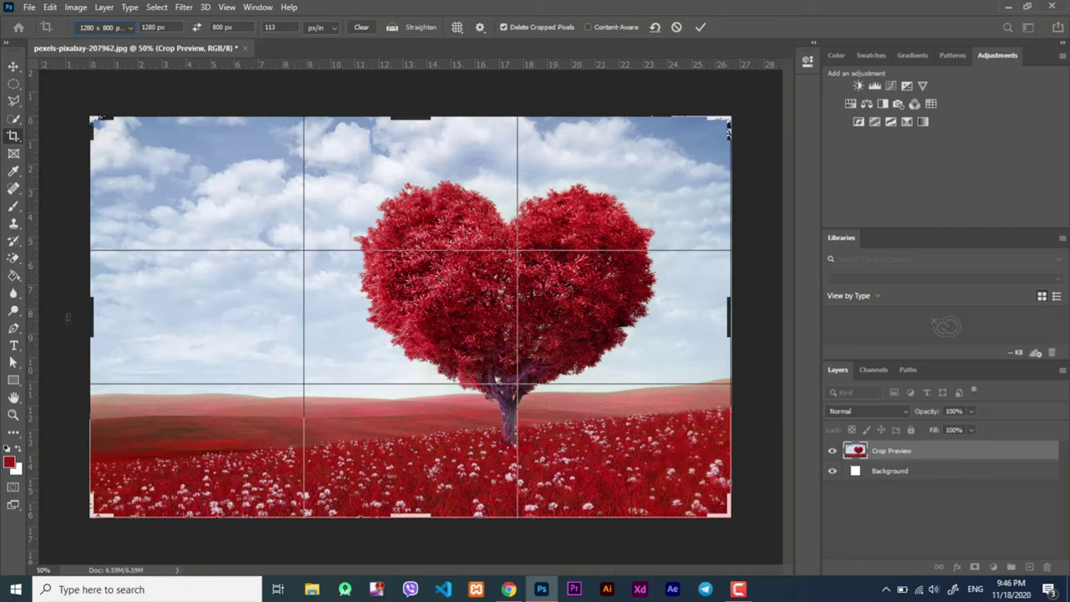
# Step: Narrow the crop from the left, tilt the photo about 15°, and commit the crop
pyautogui.moveTo(92, 318); pyautogui.dragTo(152, 319)
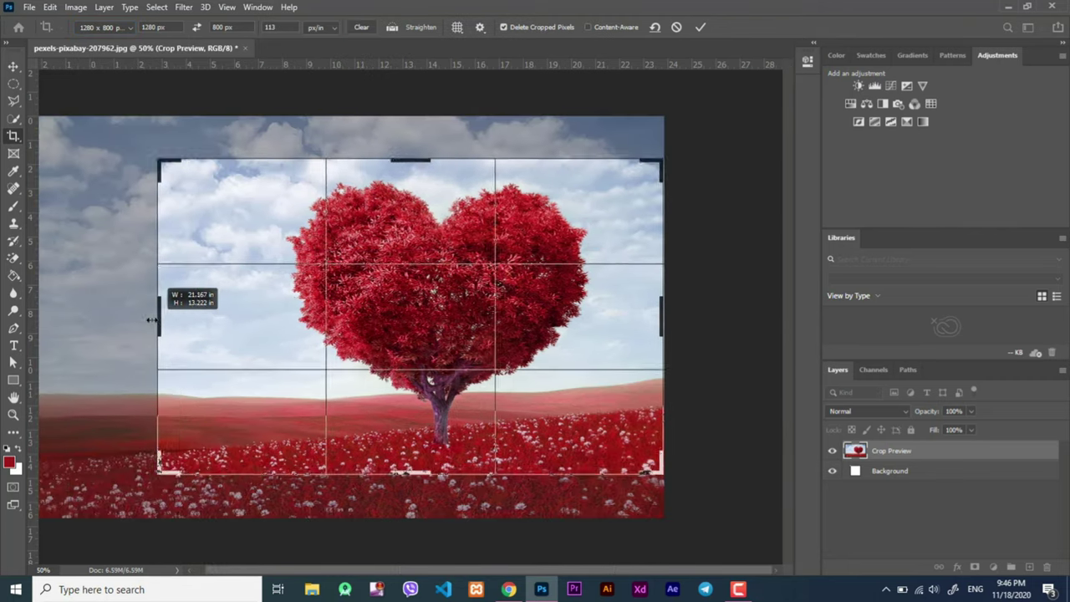
pyautogui.moveTo(706, 318); pyautogui.dragTo(694, 241)
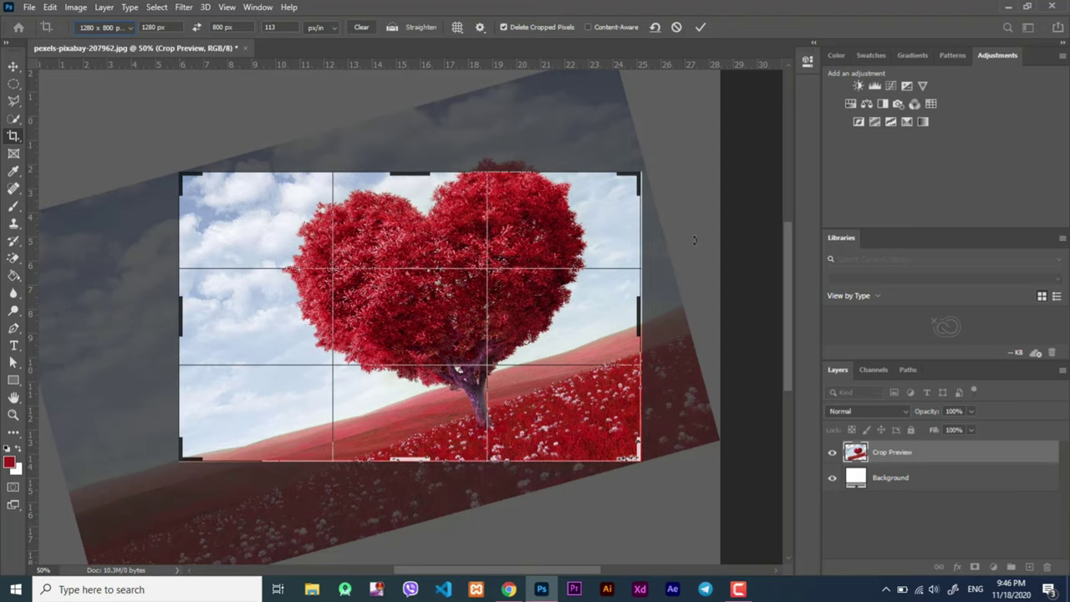
pyautogui.press('Return')
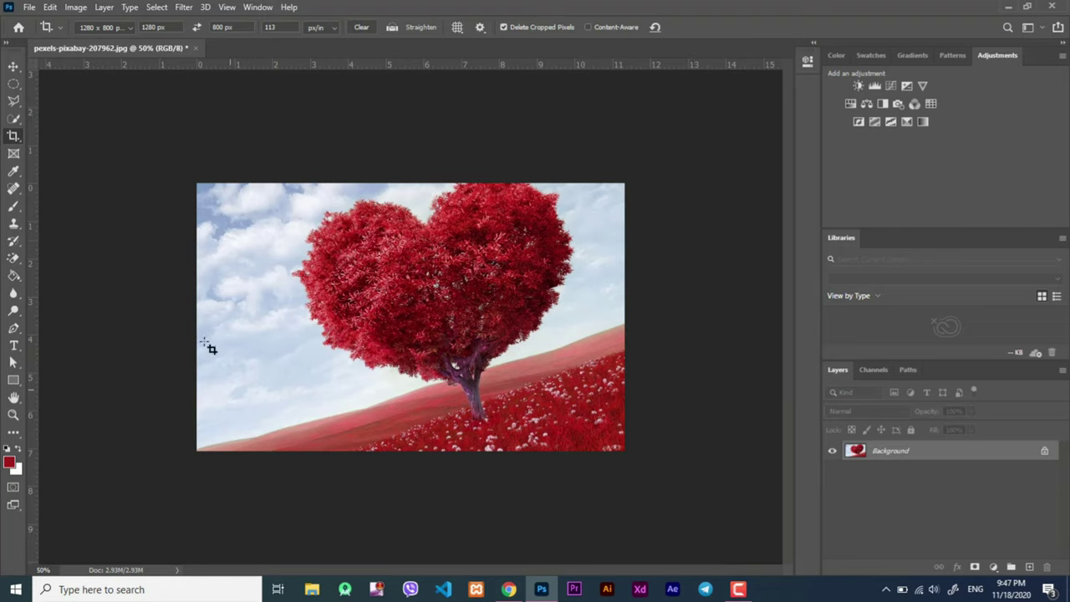
# Step: Undo the crop via Edit > Undo Crop, select the Move tool, and view the Window menu
pyautogui.click(47, 8)
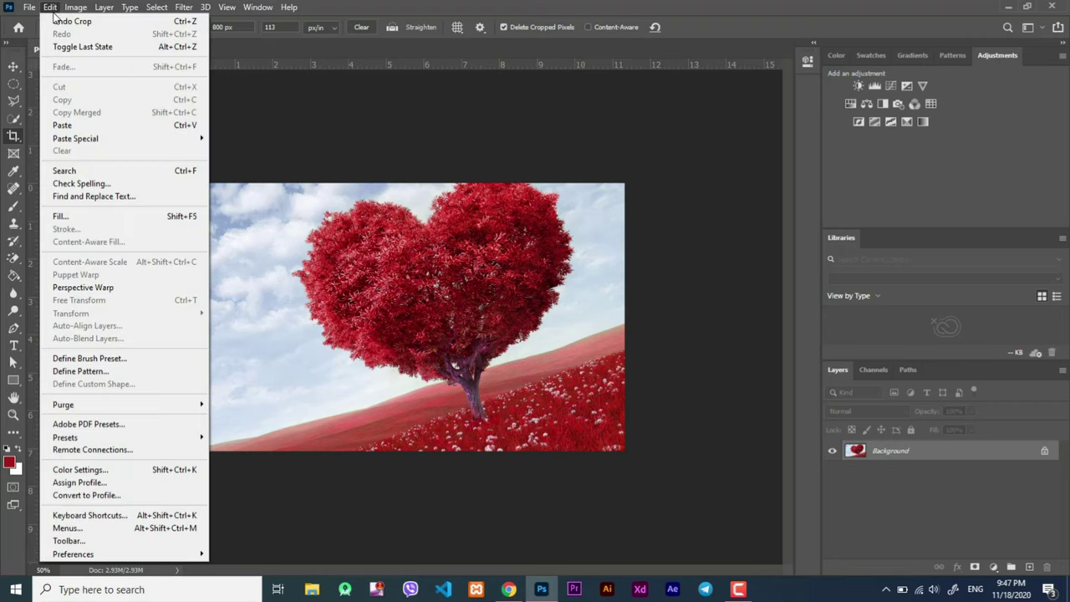
pyautogui.click(68, 24)
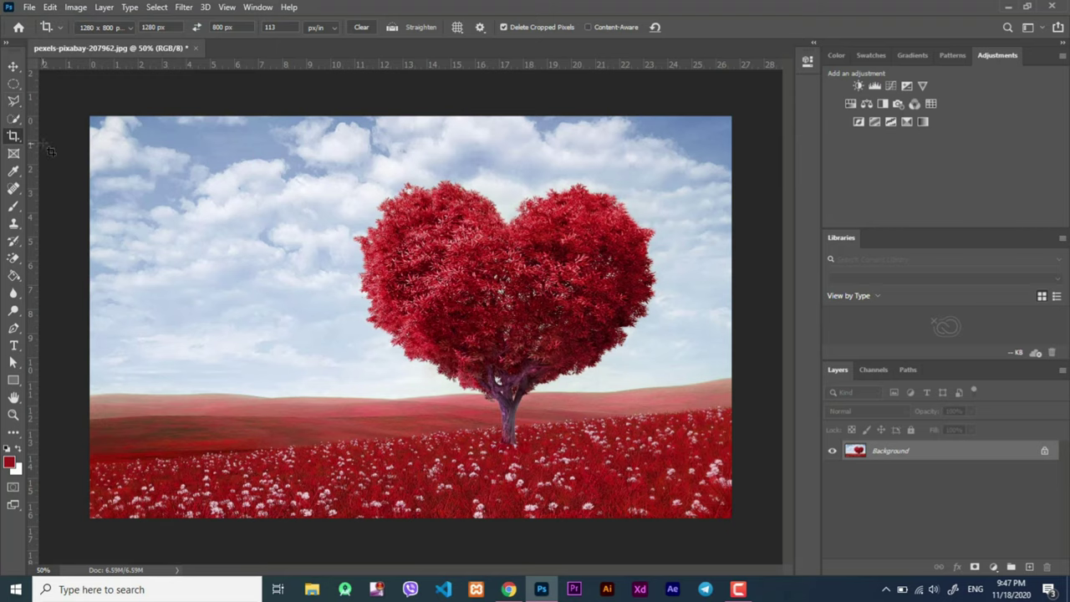
pyautogui.click(14, 66)
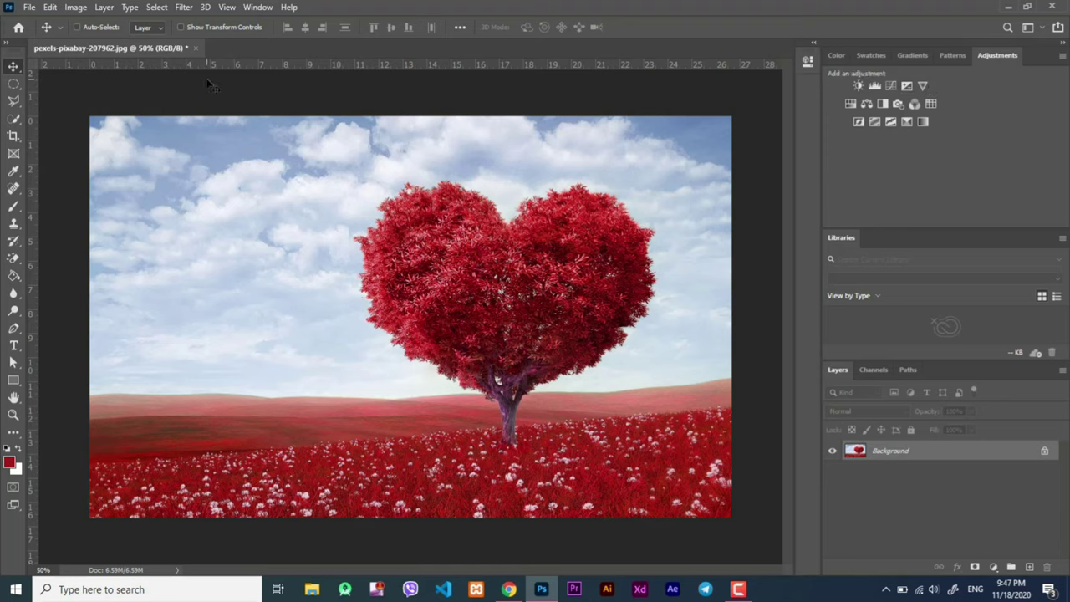
pyautogui.click(259, 8)
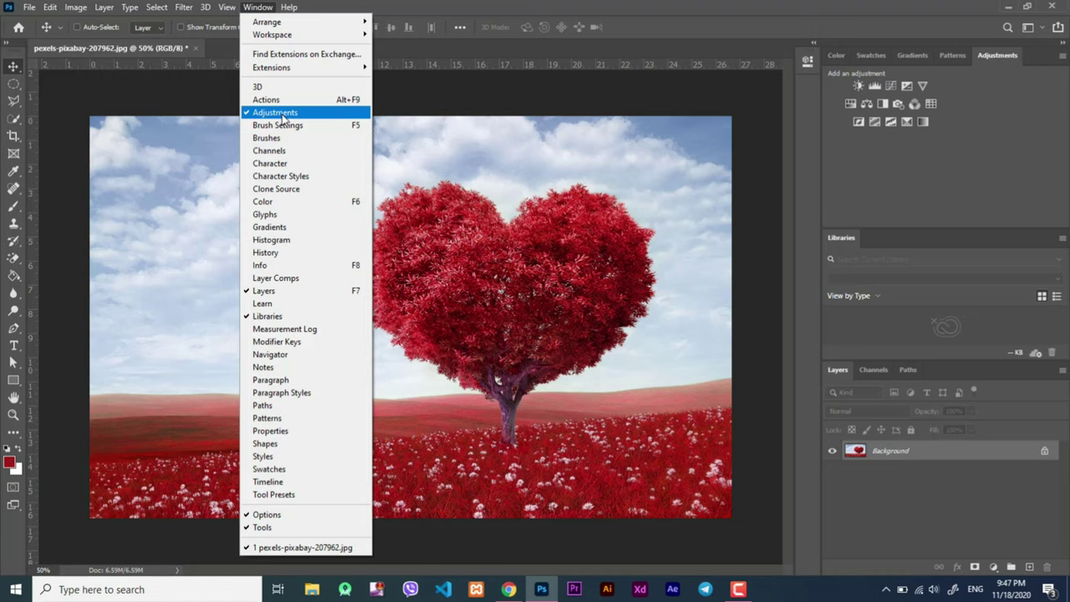
# Step: Add a Brightness/Contrast adjustment layer, raising brightness and lowering contrast
pyautogui.click(398, 111)
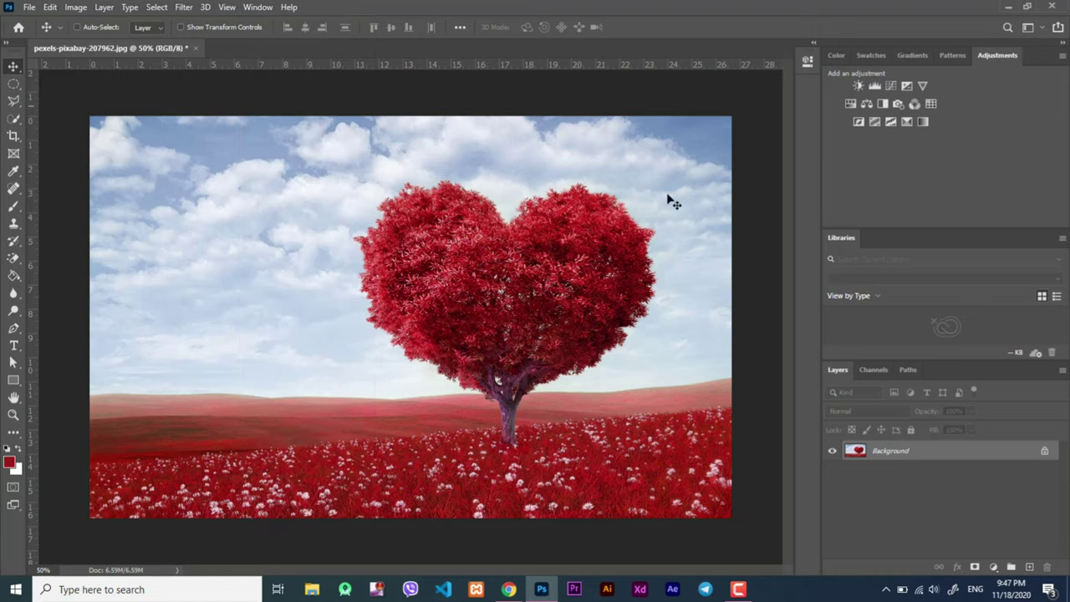
pyautogui.click(860, 85)
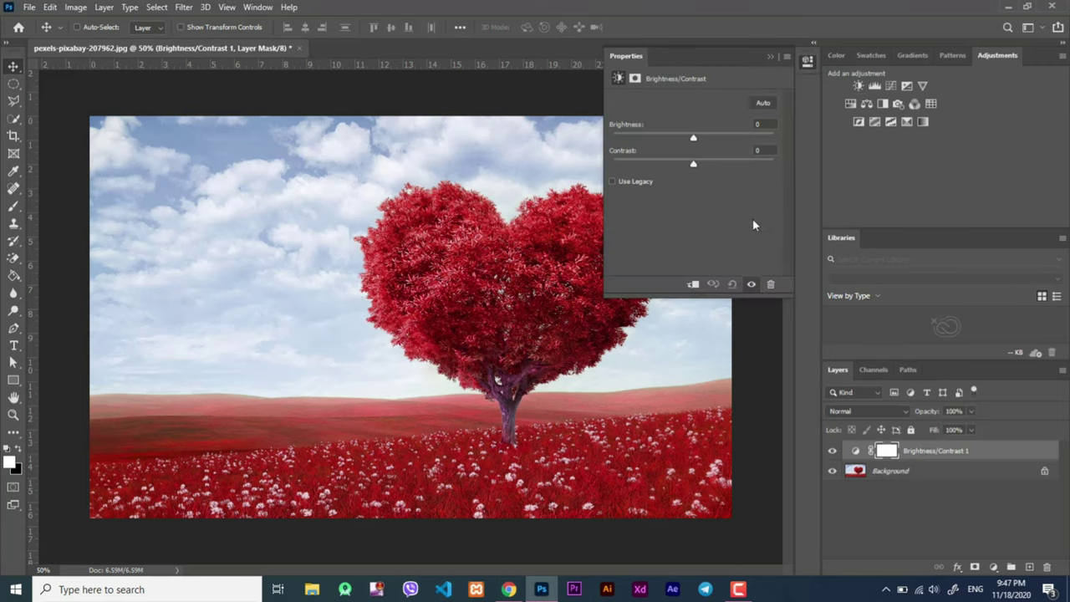
pyautogui.moveTo(699, 136)
pyautogui.mouseDown()
pyautogui.moveTo(748, 141)
pyautogui.moveTo(674, 164)
pyautogui.moveTo(757, 161)
pyautogui.mouseUp()
pyautogui.click(614, 165)
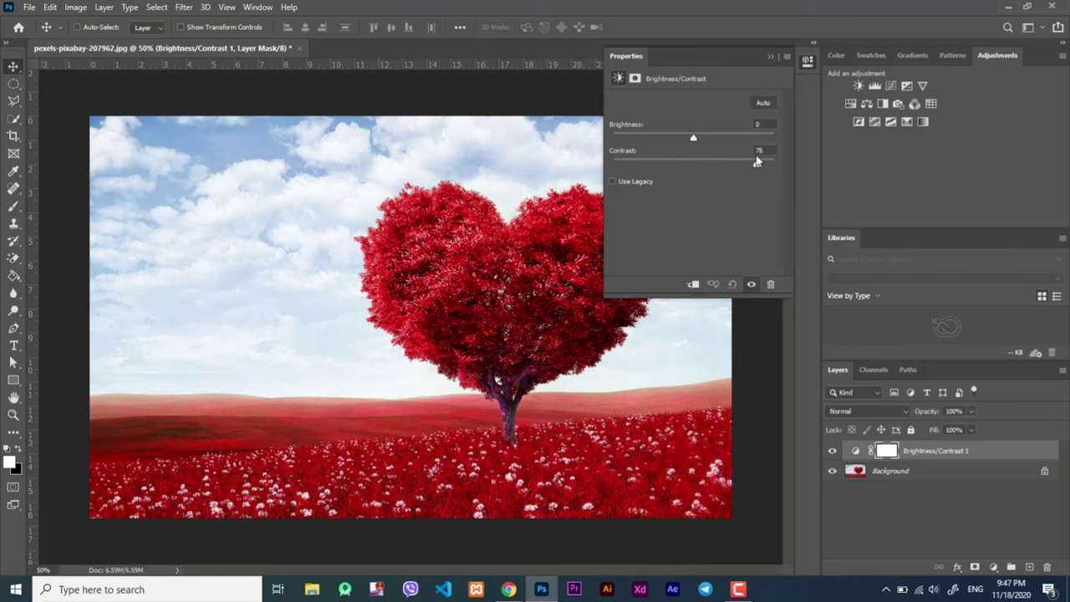
pyautogui.moveTo(757, 161)
pyautogui.mouseDown()
pyautogui.moveTo(633, 161)
pyautogui.moveTo(705, 163)
pyautogui.mouseUp()
# Step: Add a Levels layer to brighten midtones and a Curves layer bent into an S
pyautogui.click(875, 85)
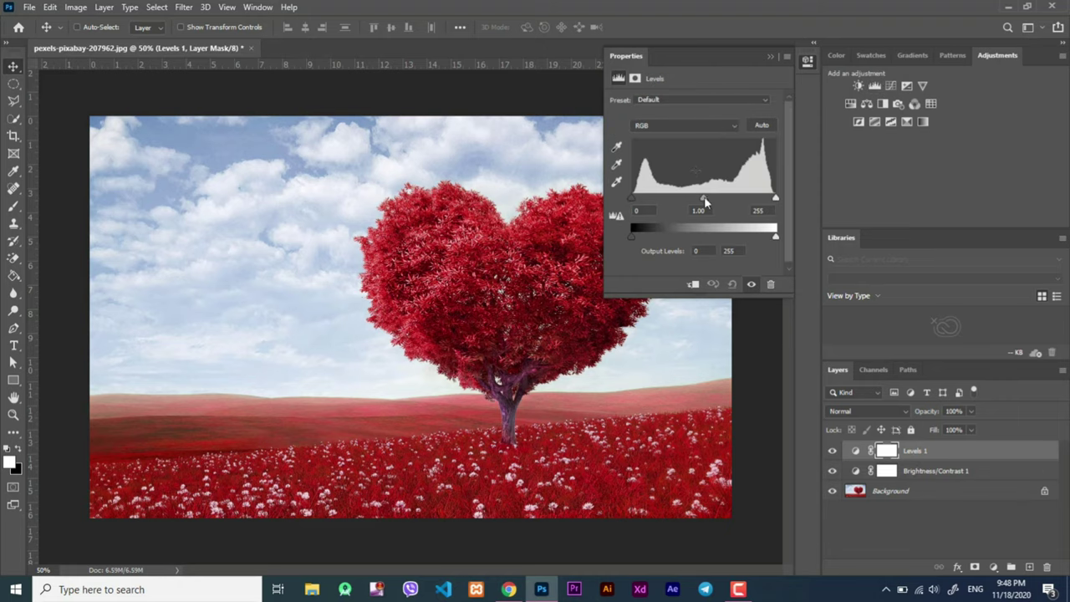
pyautogui.moveTo(703, 197)
pyautogui.mouseDown()
pyautogui.moveTo(682, 199)
pyautogui.moveTo(701, 200)
pyautogui.mouseUp()
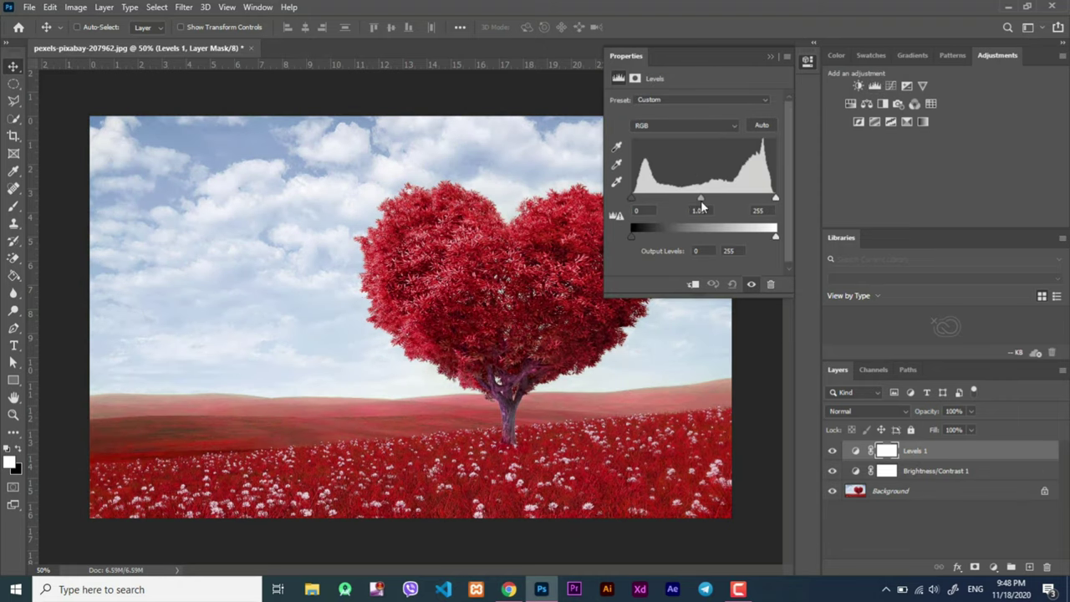
pyautogui.click(891, 85)
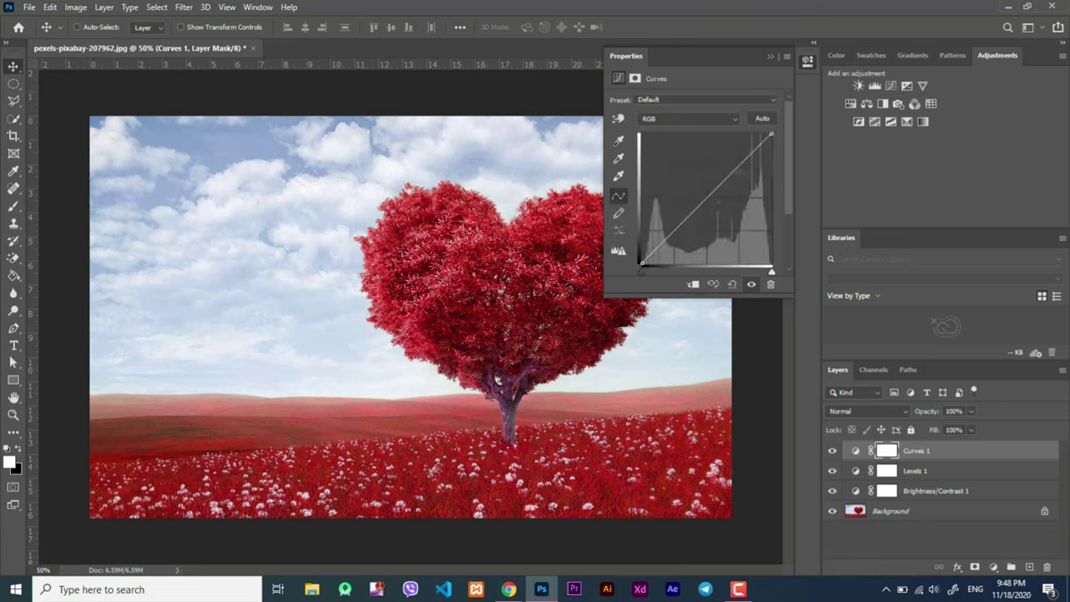
pyautogui.moveTo(728, 176); pyautogui.dragTo(728, 164)
pyautogui.moveTo(657, 246); pyautogui.dragTo(675, 253)
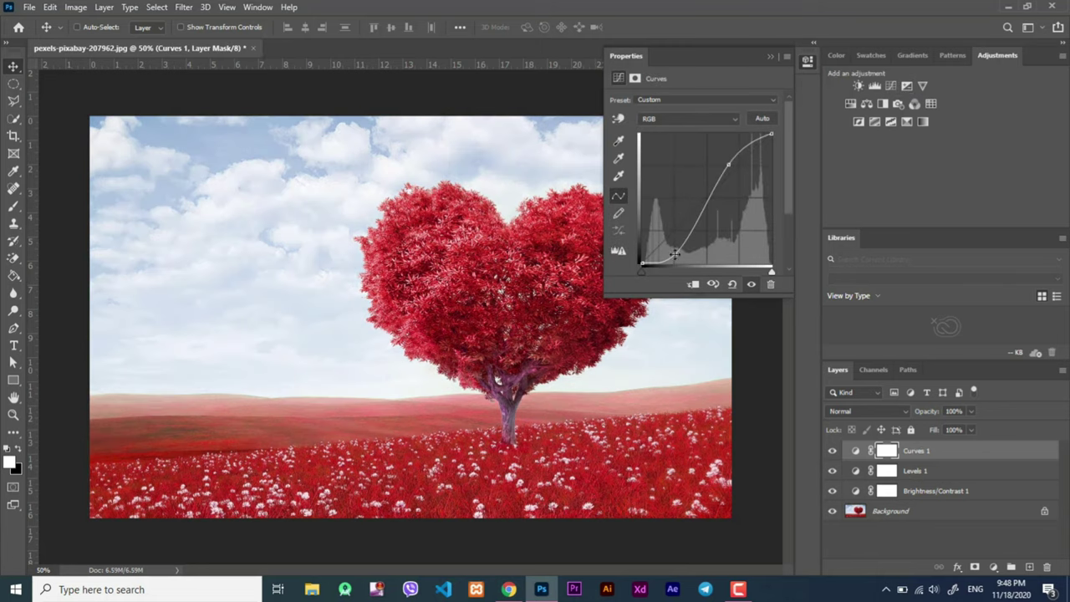
# Step: Add a Hue/Saturation layer with reduced saturation and select all four adjustment layers
pyautogui.click(858, 121)
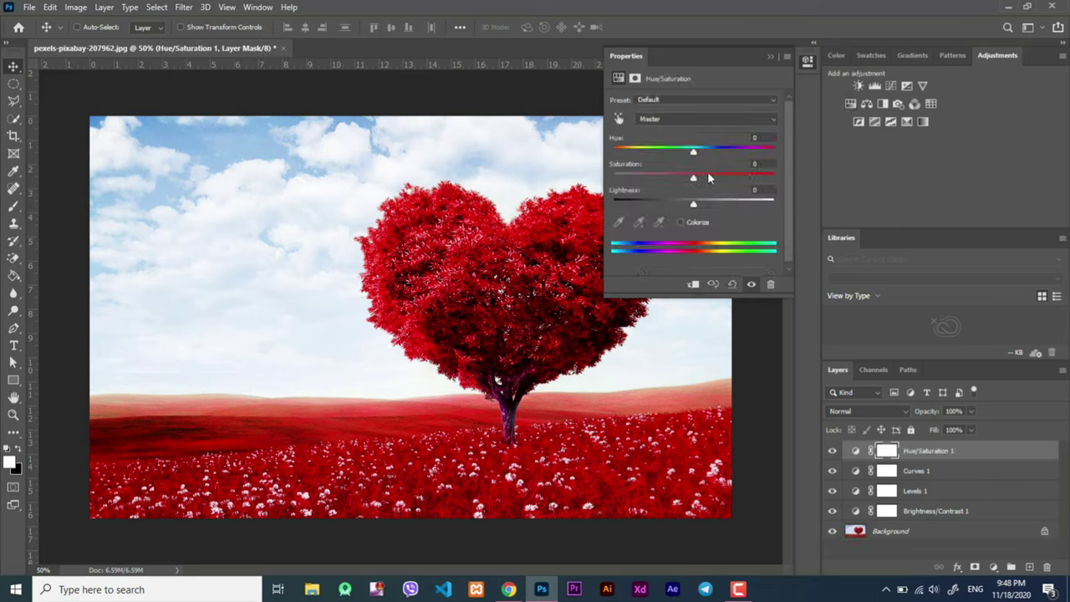
pyautogui.moveTo(694, 178)
pyautogui.mouseDown()
pyautogui.moveTo(655, 179)
pyautogui.moveTo(696, 178)
pyautogui.mouseUp()
pyautogui.keyDown('shift'); pyautogui.click(944, 513); pyautogui.keyUp('shift')
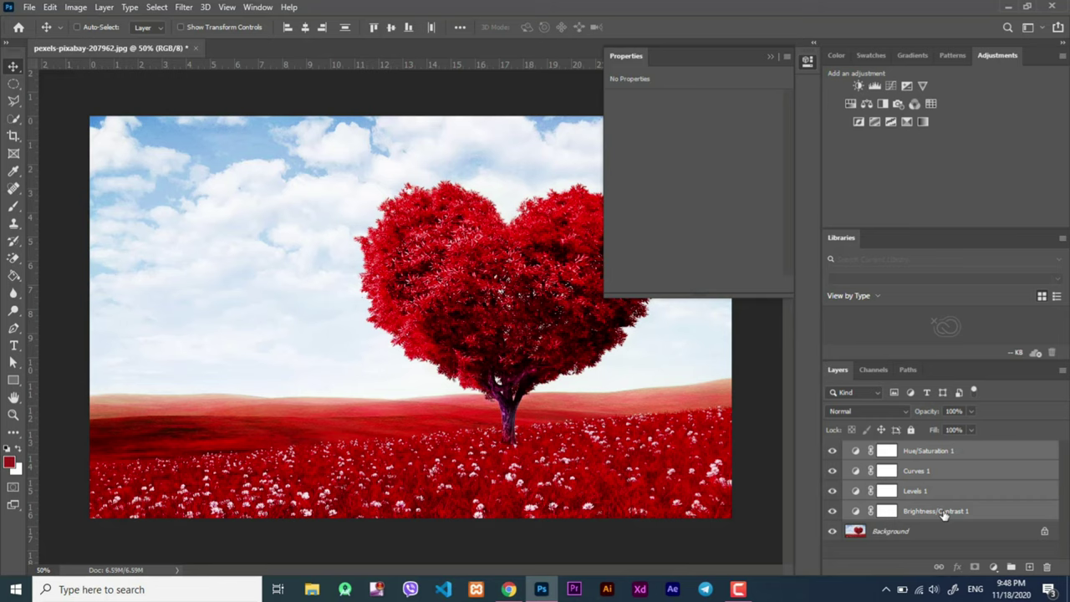
# Step: Delete the four adjustment layers and bring up the fill/adjustment layer list
pyautogui.press('Delete')
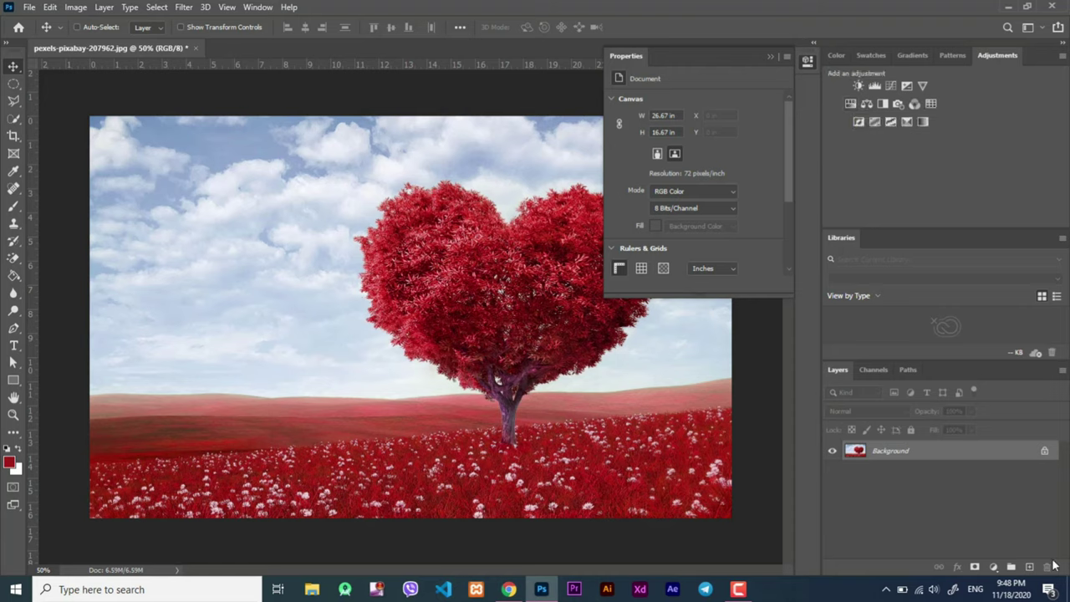
pyautogui.click(995, 569)
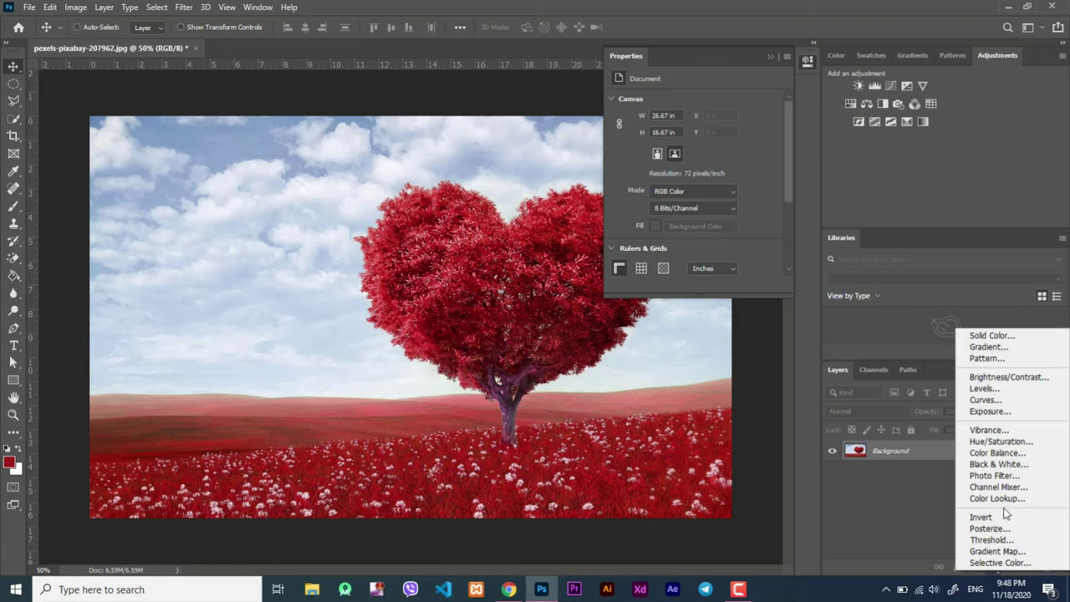
# Step: Add a Hue/Saturation layer at Hue +44, Saturation +8, Lightness -4
pyautogui.click(1001, 444)
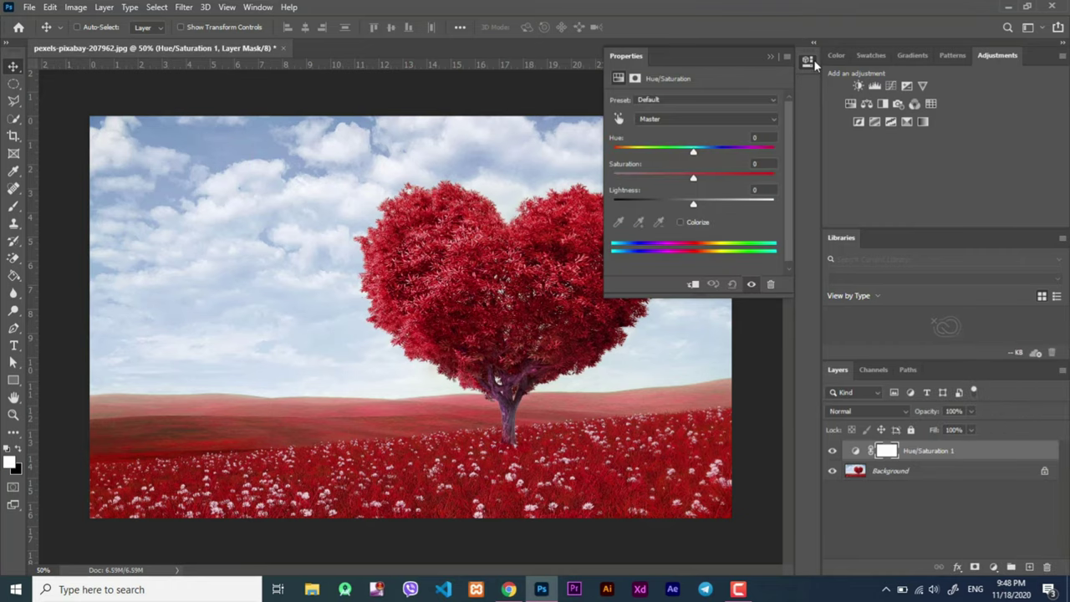
pyautogui.moveTo(727, 56); pyautogui.dragTo(875, 105)
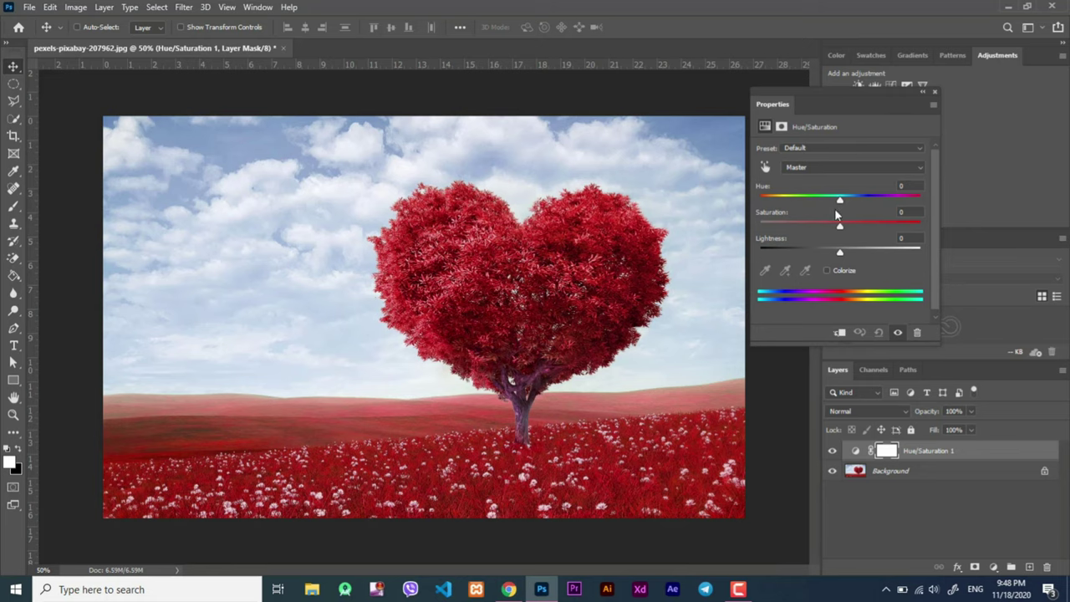
pyautogui.moveTo(839, 225)
pyautogui.mouseDown()
pyautogui.moveTo(877, 227)
pyautogui.moveTo(866, 233)
pyautogui.moveTo(836, 202)
pyautogui.moveTo(820, 203)
pyautogui.mouseUp()
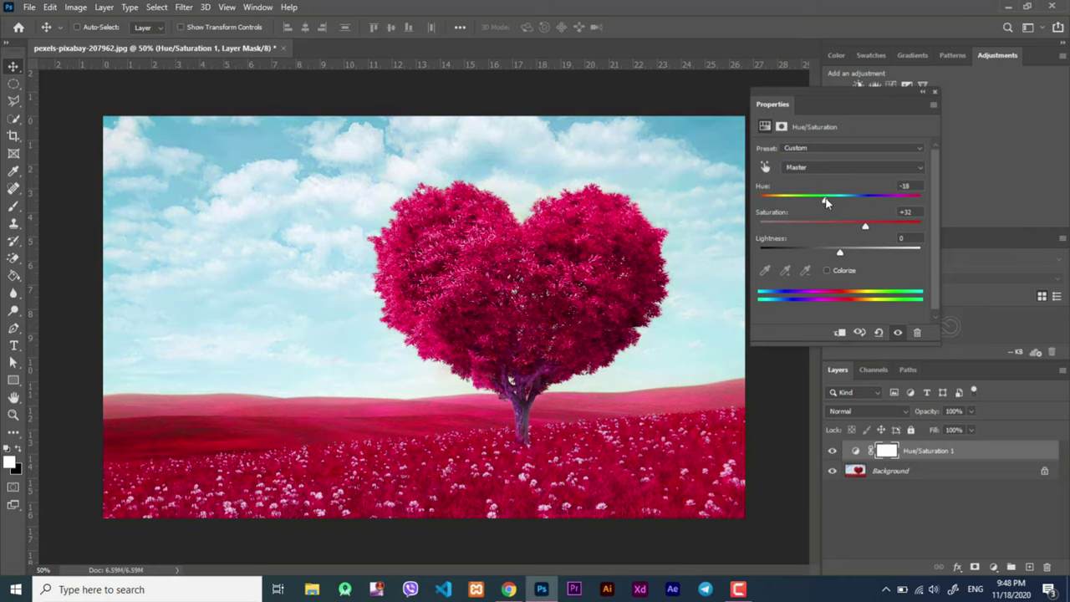
pyautogui.moveTo(824, 202)
pyautogui.mouseDown()
pyautogui.moveTo(880, 202)
pyautogui.moveTo(847, 228)
pyautogui.mouseUp()
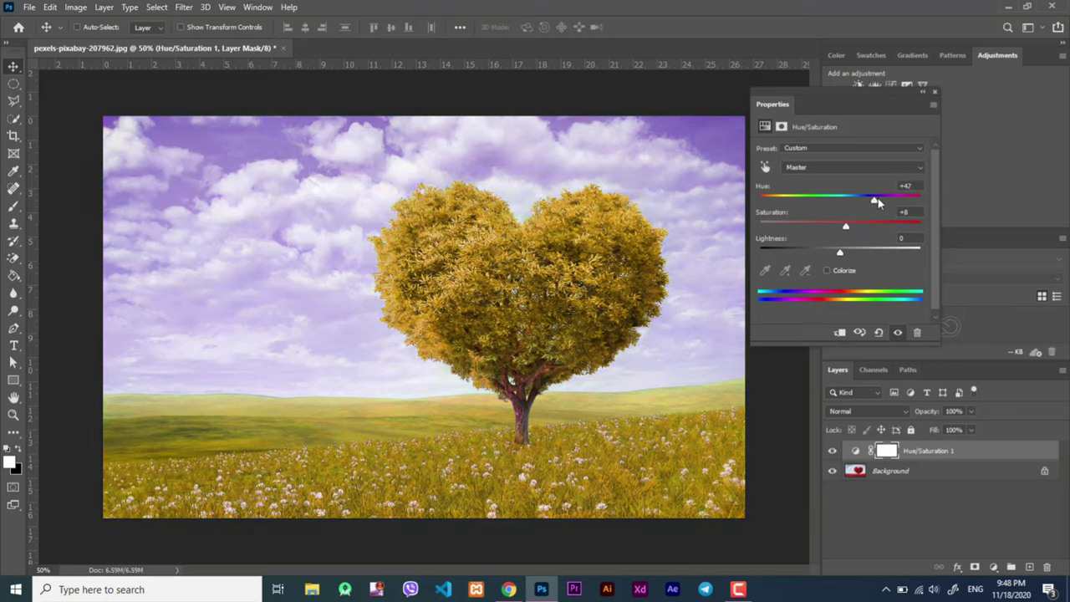
pyautogui.moveTo(874, 201); pyautogui.dragTo(882, 201)
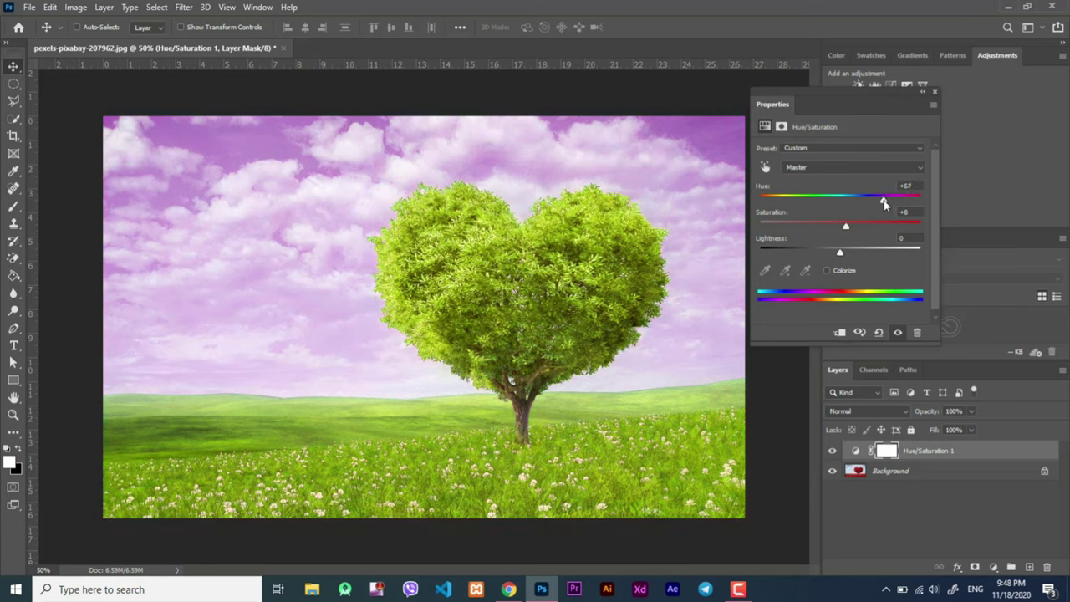
pyautogui.moveTo(843, 254); pyautogui.dragTo(837, 251)
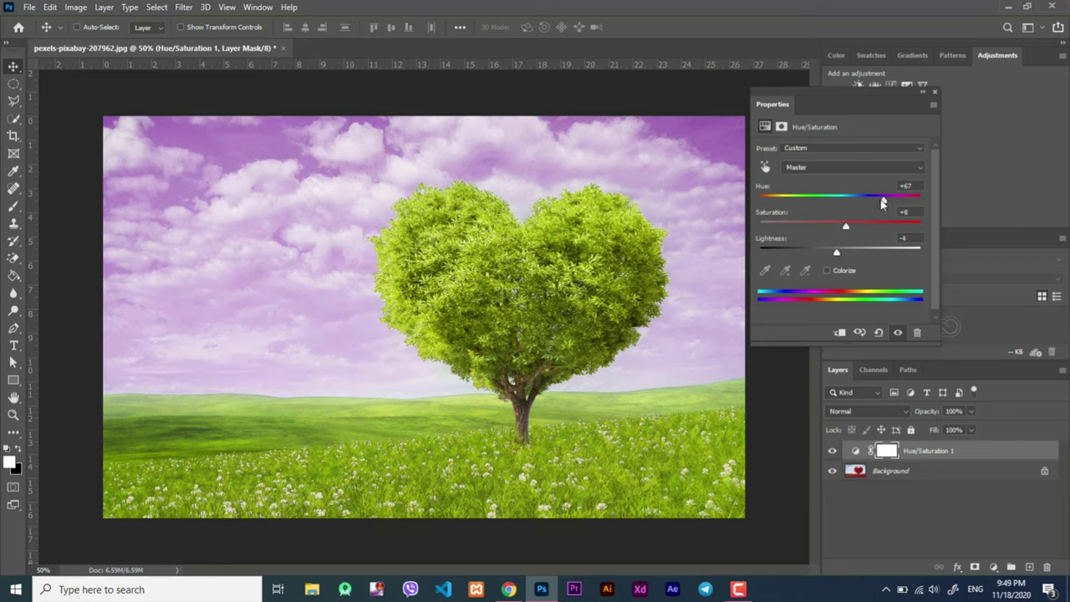
pyautogui.moveTo(883, 200); pyautogui.dragTo(876, 202)
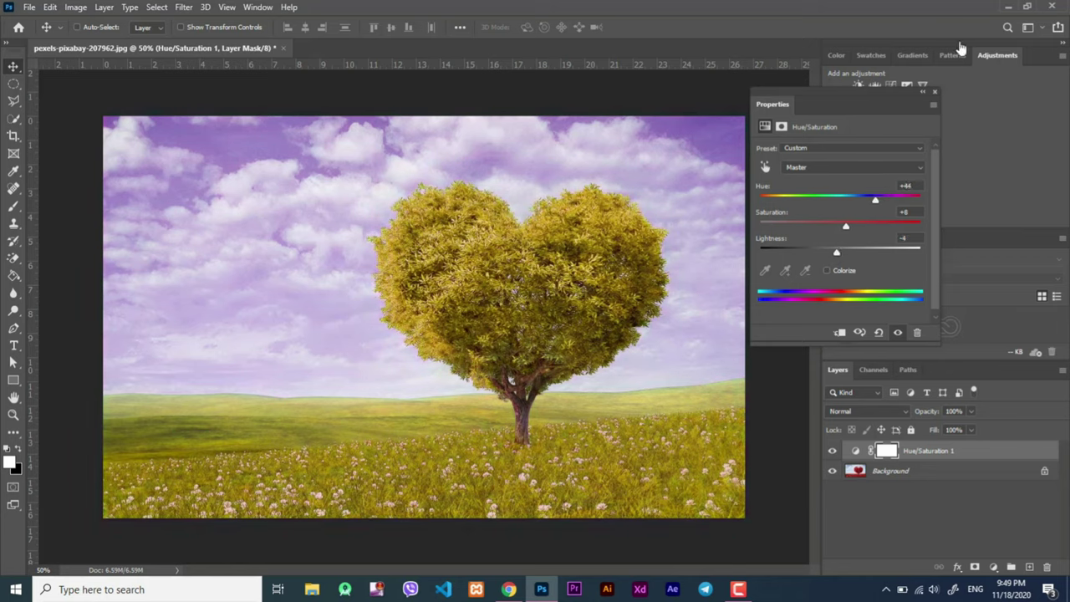
pyautogui.moveTo(891, 98); pyautogui.dragTo(875, 272)
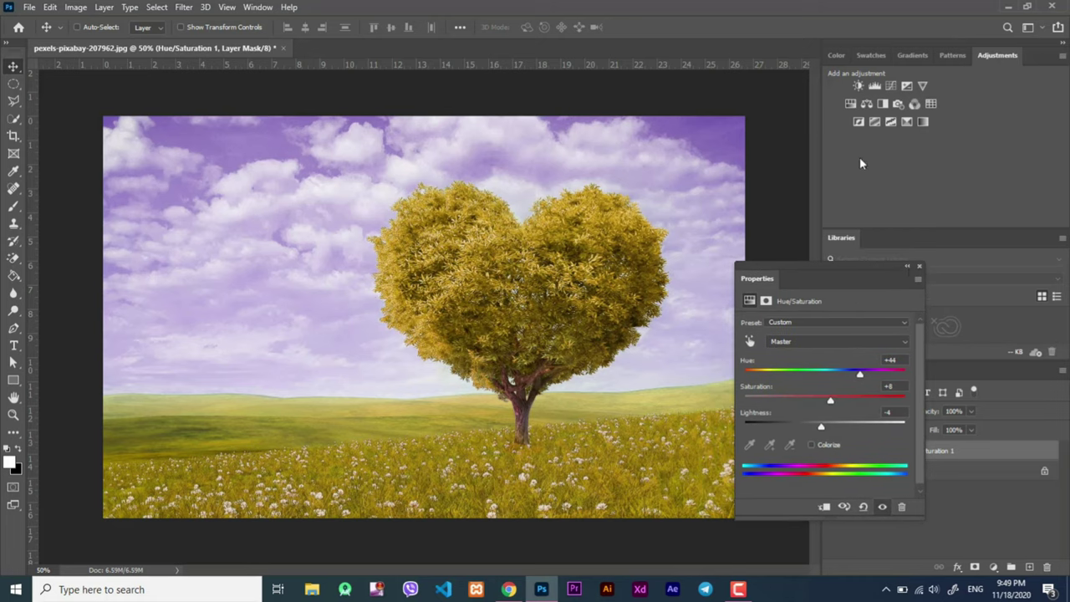
# Step: Add a Color Balance layer with midtones Cyan-Red -59, Magenta-Green -20, Yellow-Blue -29
pyautogui.click(866, 104)
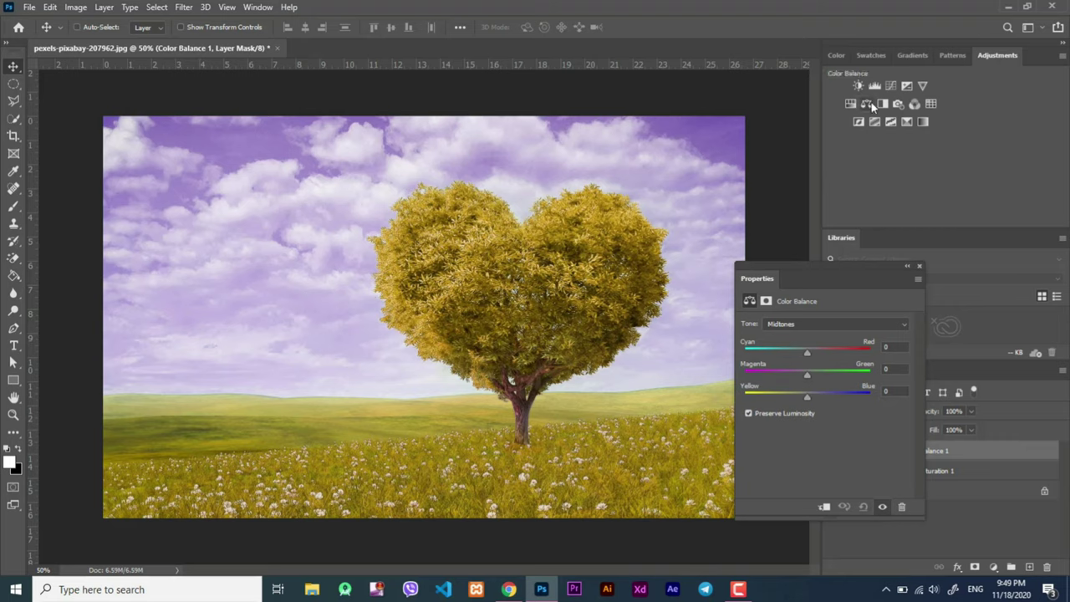
pyautogui.moveTo(875, 268); pyautogui.dragTo(904, 119)
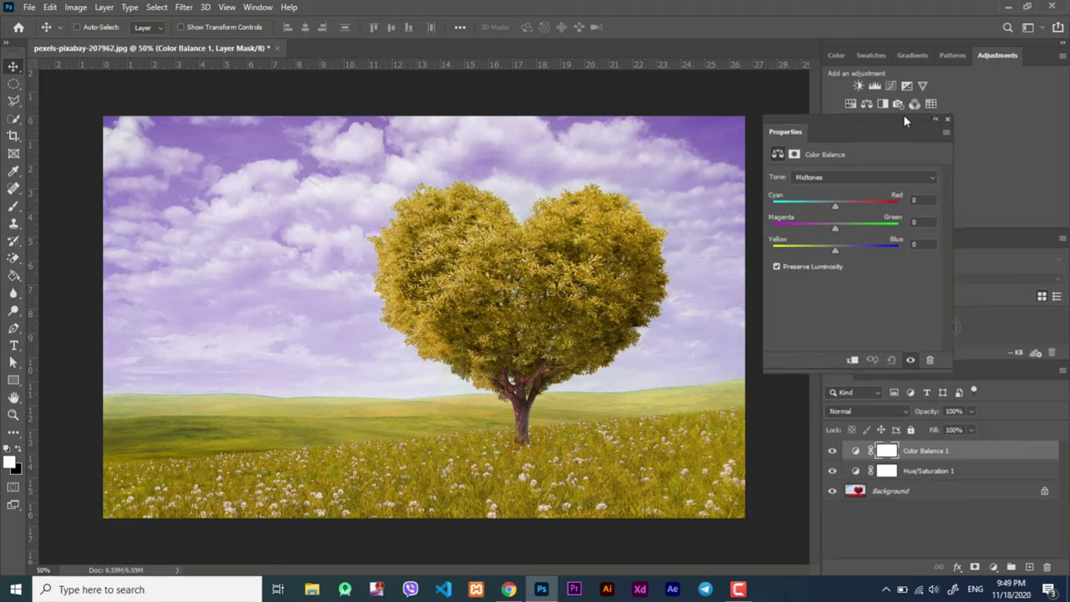
pyautogui.moveTo(836, 205)
pyautogui.mouseDown()
pyautogui.moveTo(863, 206)
pyautogui.moveTo(794, 209)
pyautogui.moveTo(846, 233)
pyautogui.moveTo(777, 234)
pyautogui.moveTo(854, 232)
pyautogui.moveTo(817, 237)
pyautogui.moveTo(831, 246)
pyautogui.mouseUp()
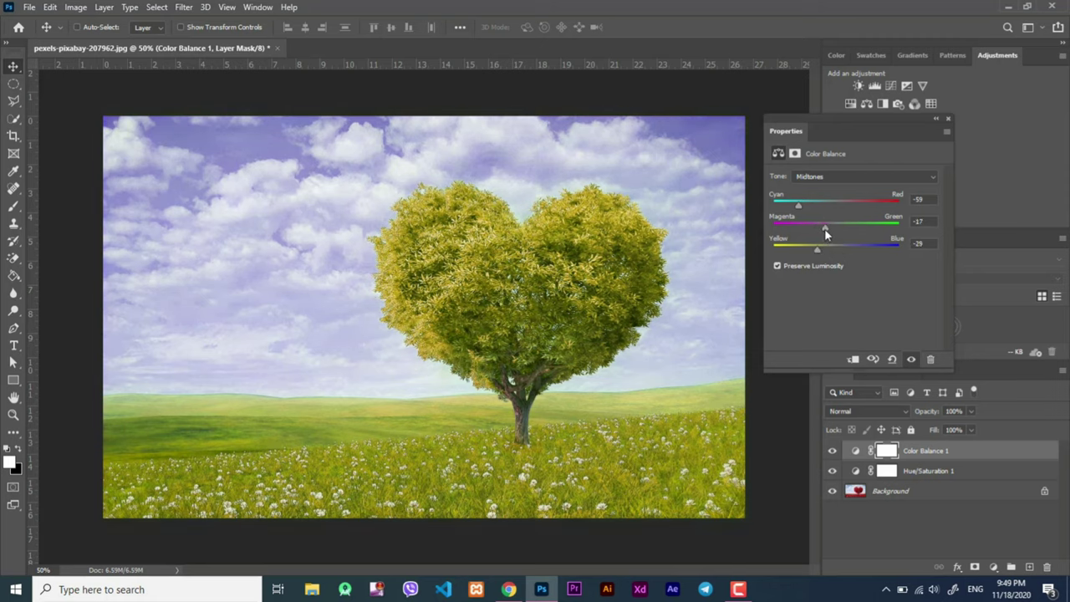
pyautogui.moveTo(825, 236); pyautogui.dragTo(824, 235)
pyautogui.click(980, 539)
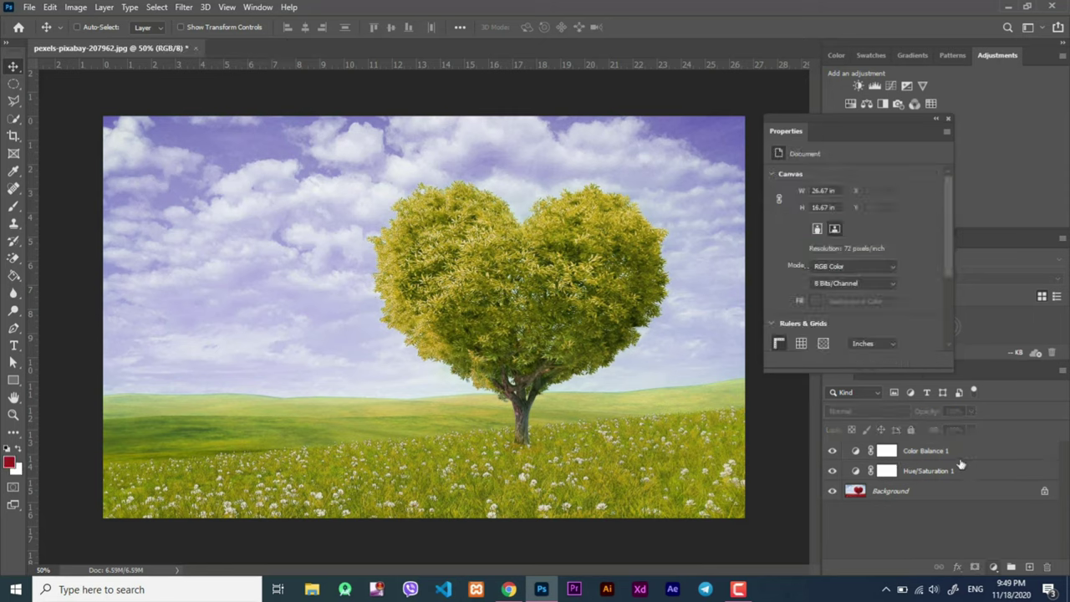
pyautogui.click(958, 458)
pyautogui.click(992, 566)
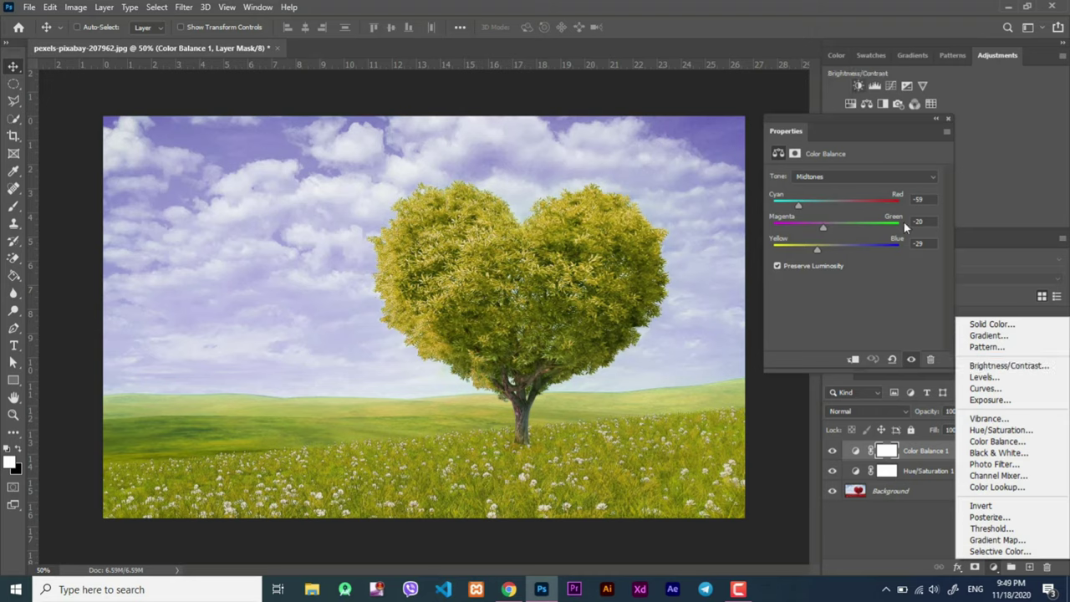
# Step: Add a Brightness/Contrast layer at about -9 brightness, then toggle adjustments to compare
pyautogui.click(959, 365)
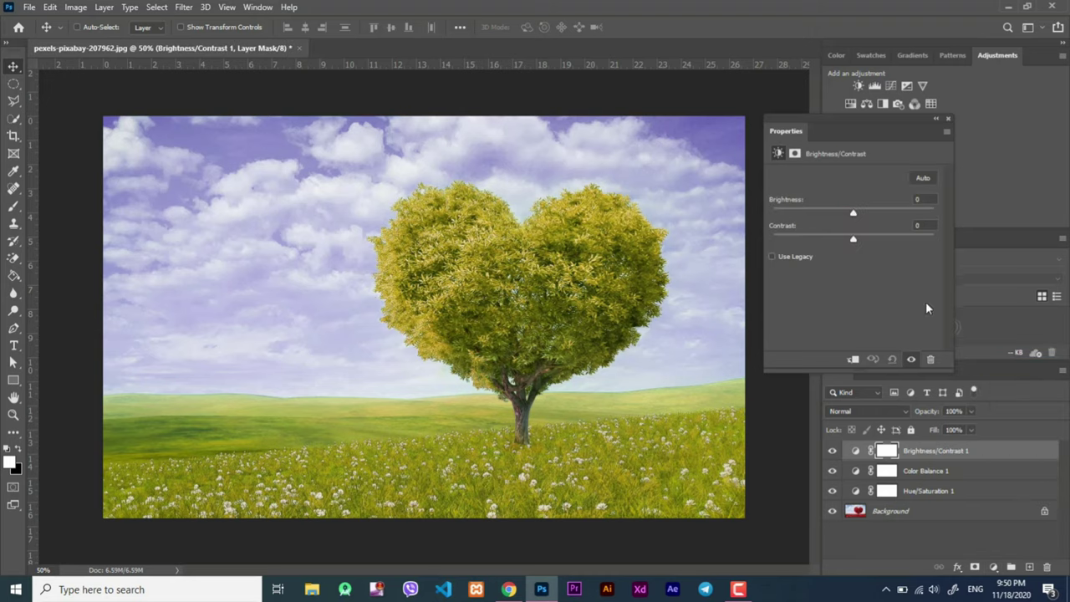
pyautogui.moveTo(852, 213); pyautogui.dragTo(850, 215)
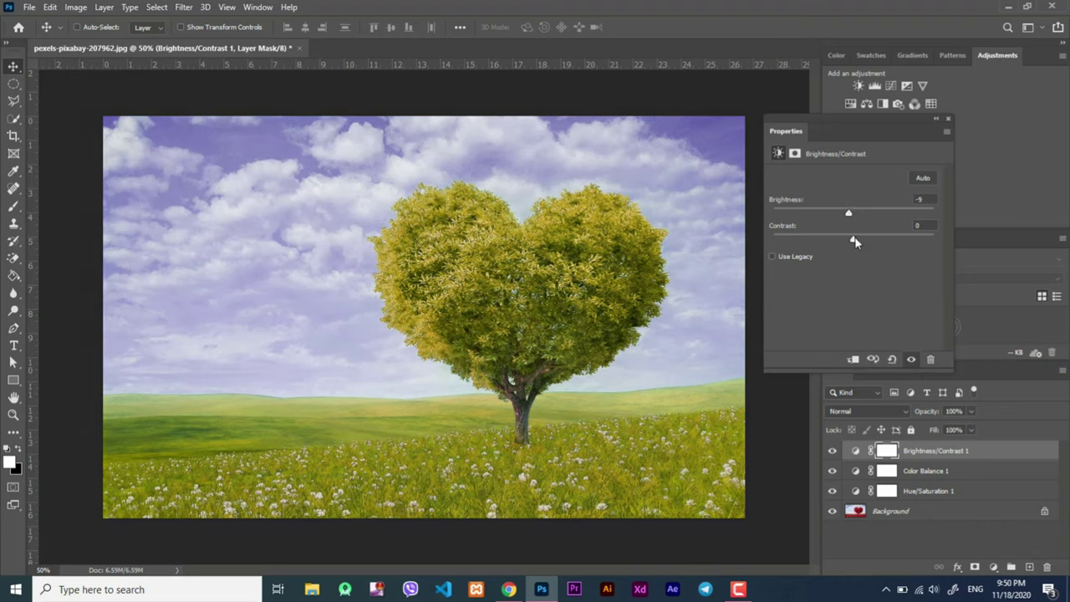
pyautogui.click(936, 119)
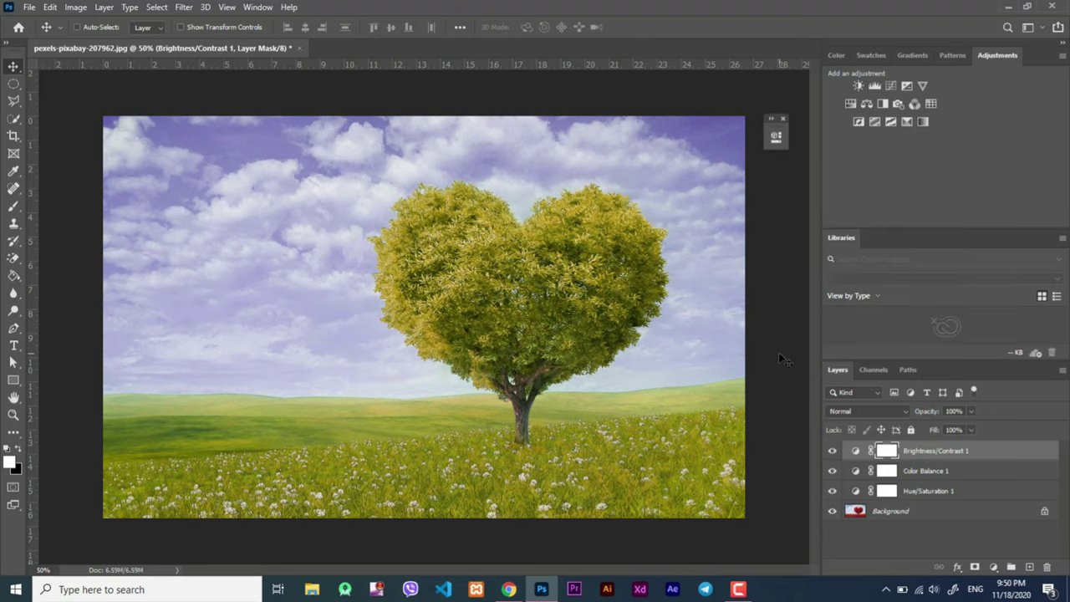
pyautogui.keyDown('alt'); pyautogui.click(831, 512); pyautogui.keyUp('alt')
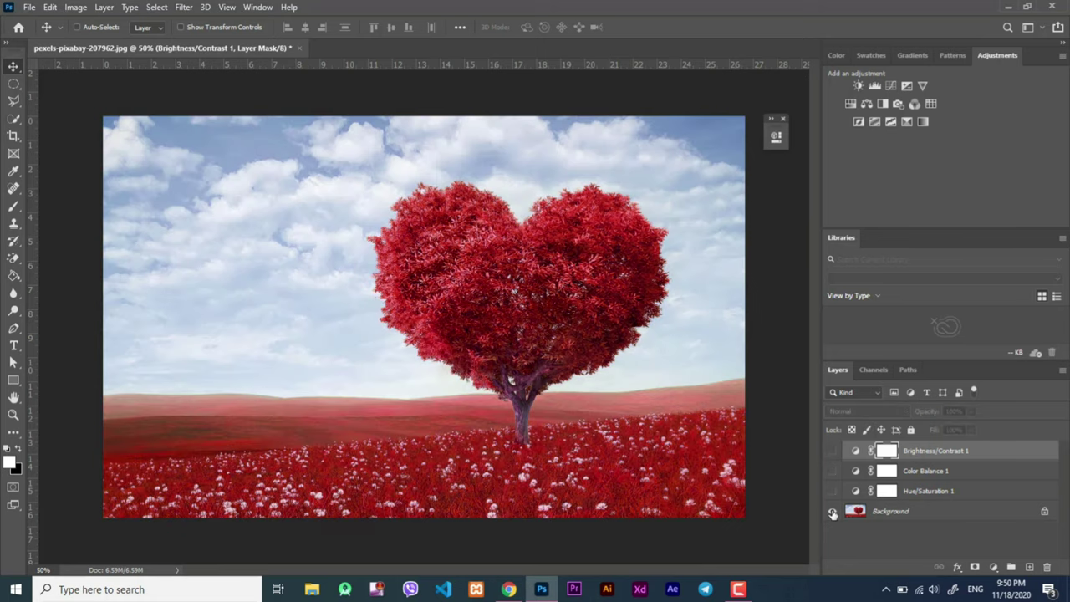
pyautogui.keyDown('alt'); pyautogui.click(832, 512); pyautogui.keyUp('alt')
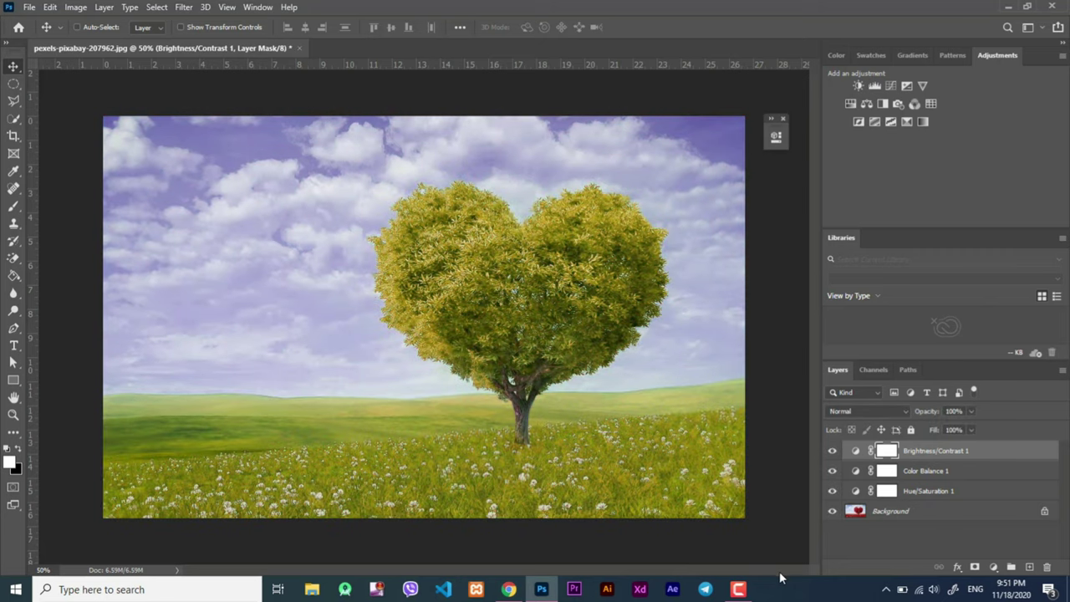
# Step: Set up a 400 px brush in red-orange ff6445 on a new empty Layer 1
pyautogui.click(11, 207)
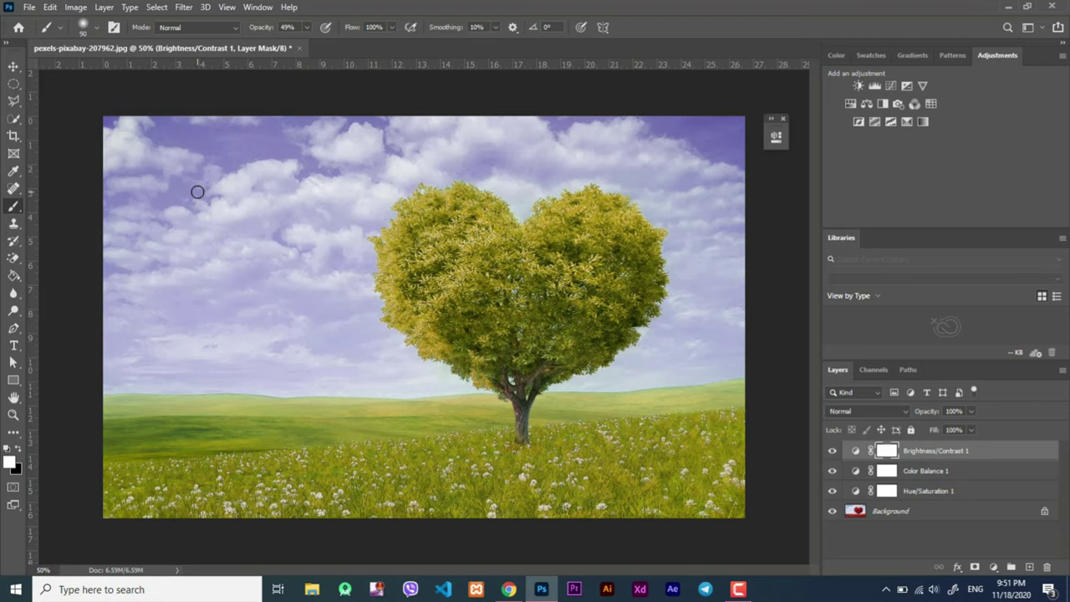
pyautogui.press(']')
pyautogui.press(']')
pyautogui.press(']')
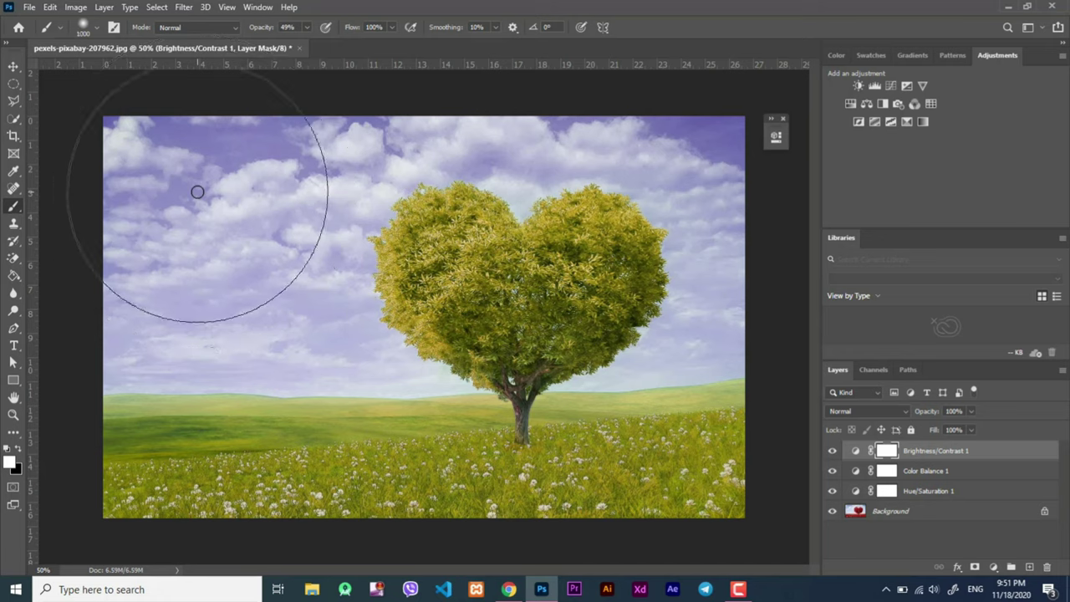
pyautogui.press('[')
pyautogui.press('[')
pyautogui.press('[')
pyautogui.press('[')
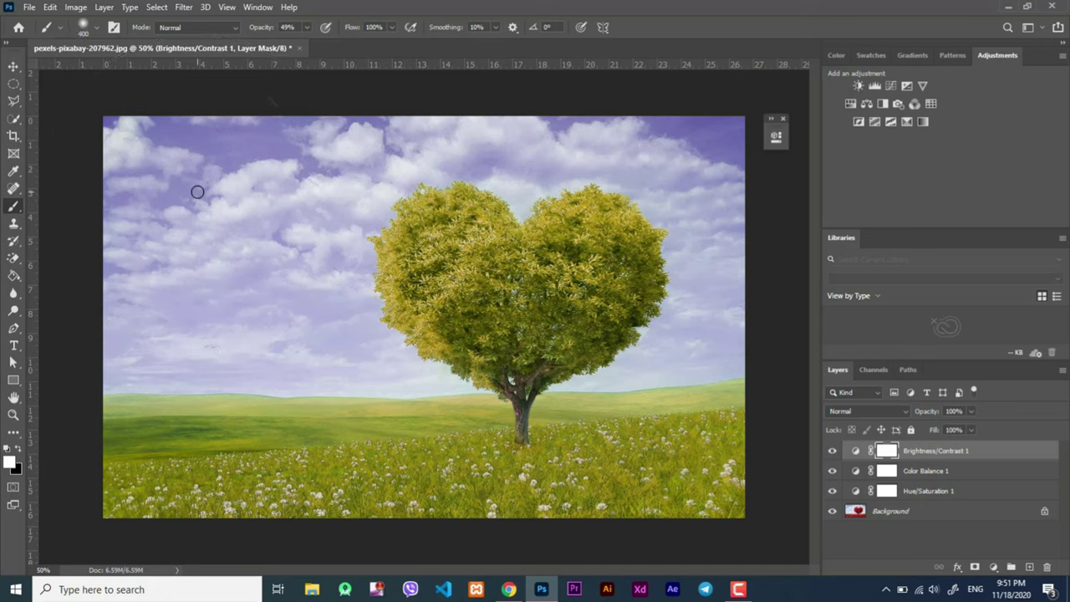
pyautogui.click(10, 464)
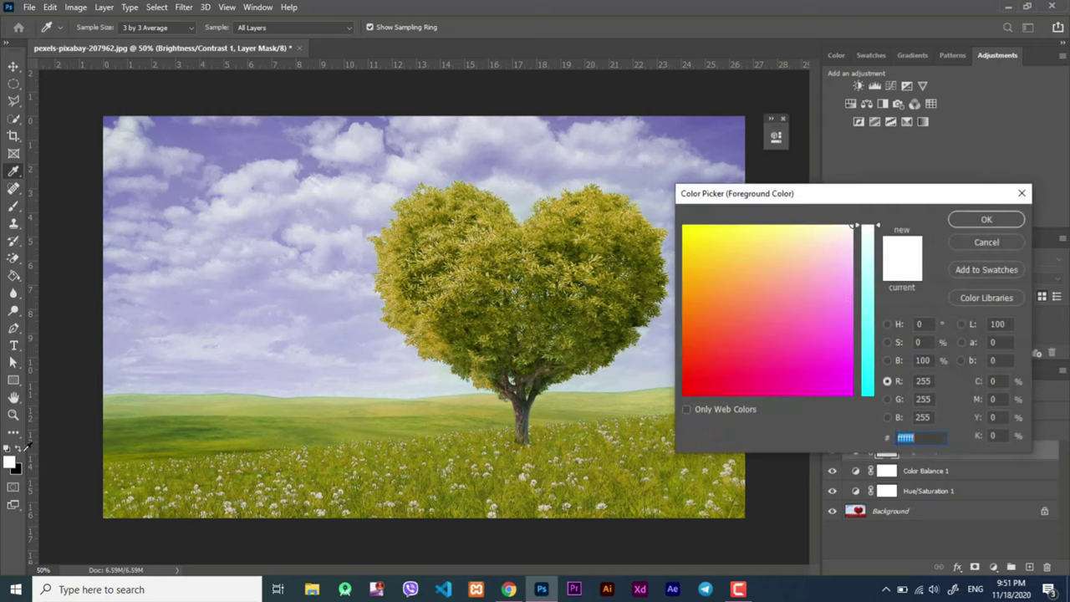
pyautogui.click(732, 325)
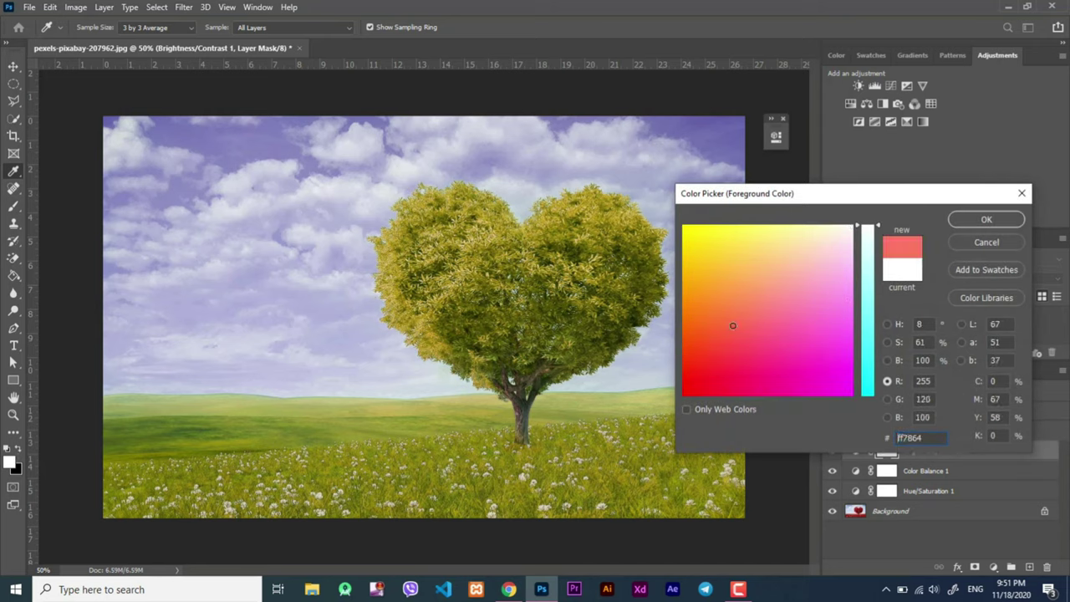
pyautogui.click(1016, 219)
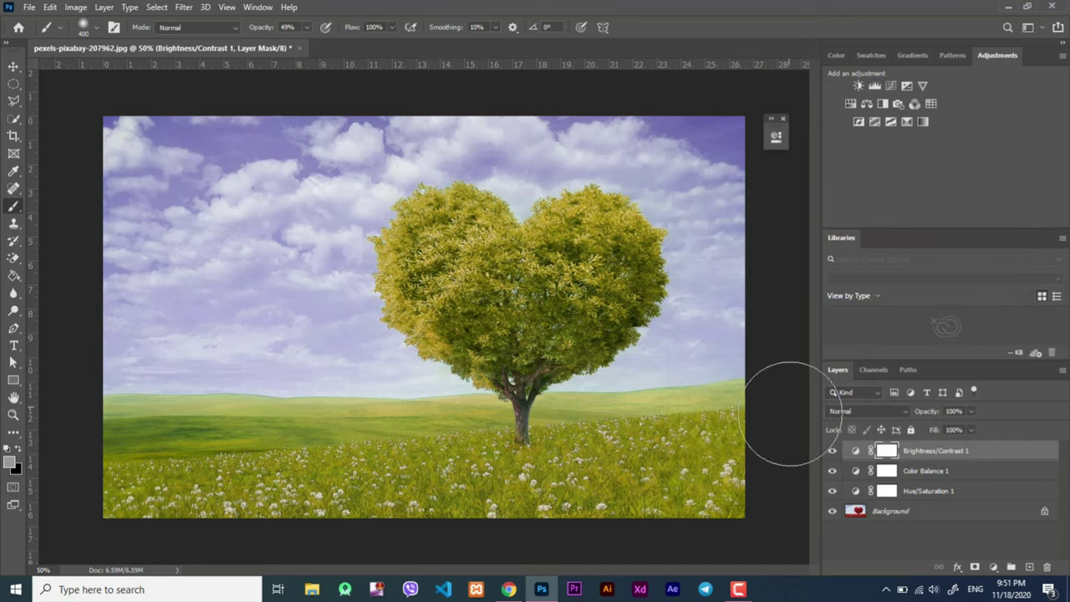
pyautogui.click(1029, 567)
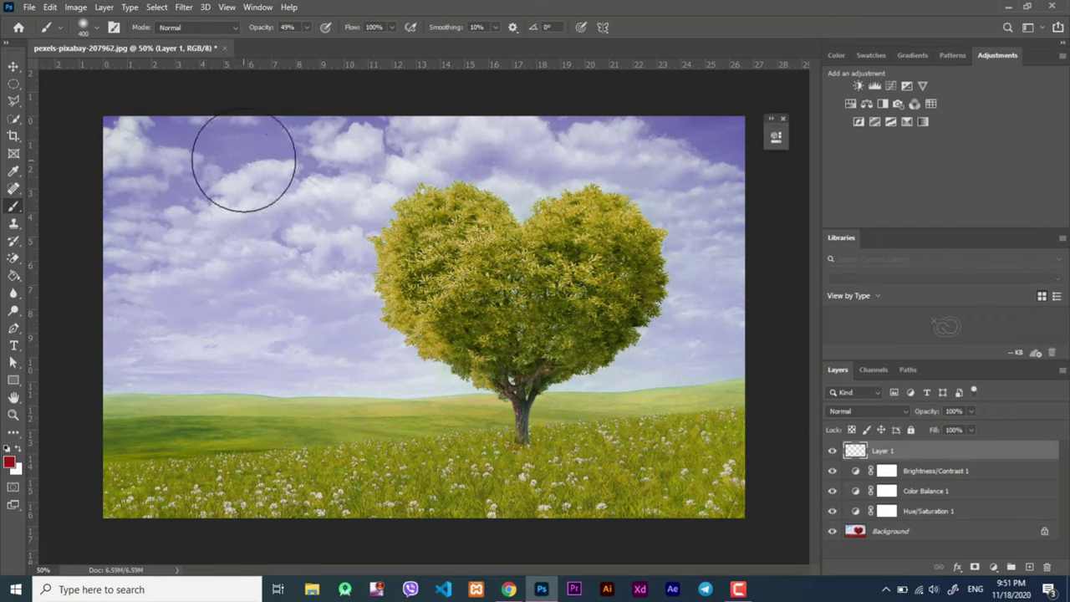
# Step: Paint red strokes over the sky and the tree's right lobe, adjusting brush opacity
pyautogui.moveTo(217, 167)
pyautogui.mouseDown()
pyautogui.moveTo(358, 179)
pyautogui.moveTo(438, 167)
pyautogui.moveTo(226, 172)
pyautogui.moveTo(468, 172)
pyautogui.moveTo(327, 142)
pyautogui.moveTo(303, 192)
pyautogui.moveTo(239, 179)
pyautogui.moveTo(271, 172)
pyautogui.moveTo(275, 107)
pyautogui.moveTo(287, 147)
pyautogui.moveTo(258, 179)
pyautogui.moveTo(377, 172)
pyautogui.moveTo(327, 158)
pyautogui.moveTo(339, 130)
pyautogui.mouseUp()
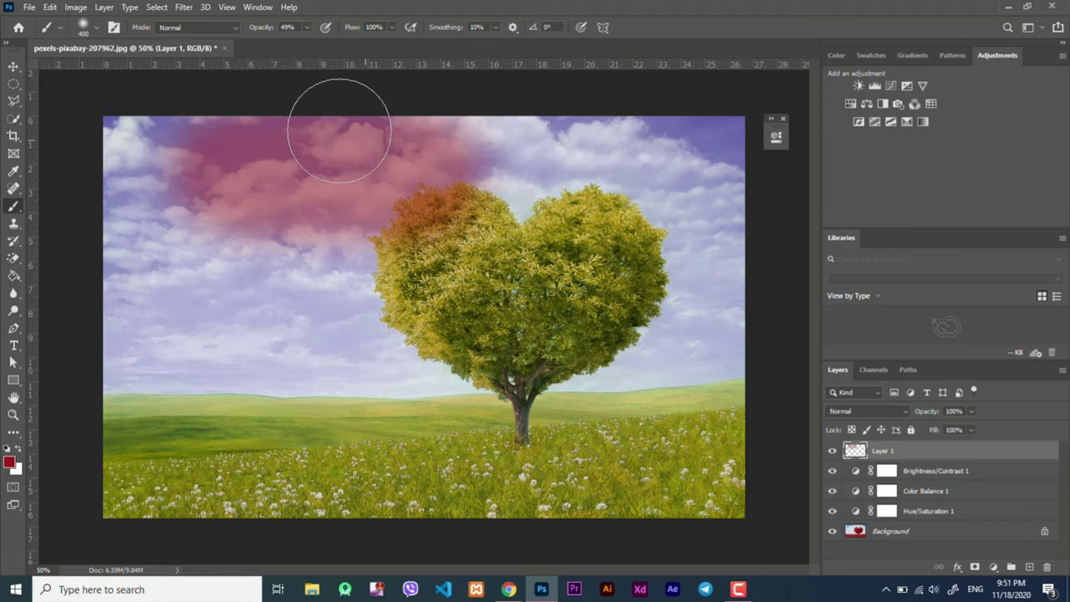
pyautogui.click(308, 29)
pyautogui.moveTo(307, 46); pyautogui.dragTo(408, 46)
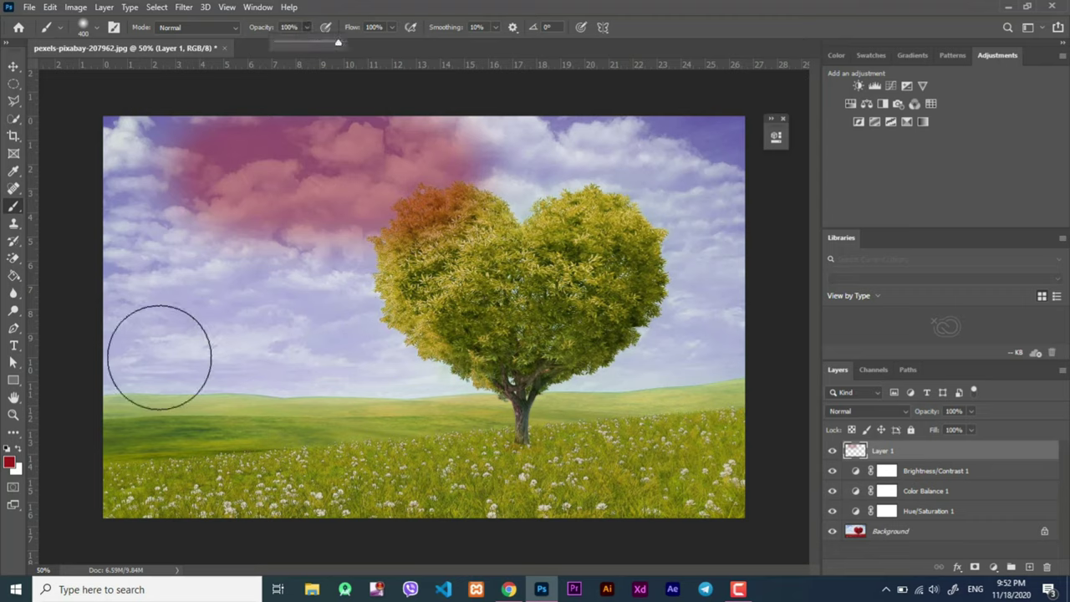
pyautogui.moveTo(216, 347)
pyautogui.mouseDown()
pyautogui.moveTo(335, 351)
pyautogui.moveTo(437, 382)
pyautogui.moveTo(263, 390)
pyautogui.mouseUp()
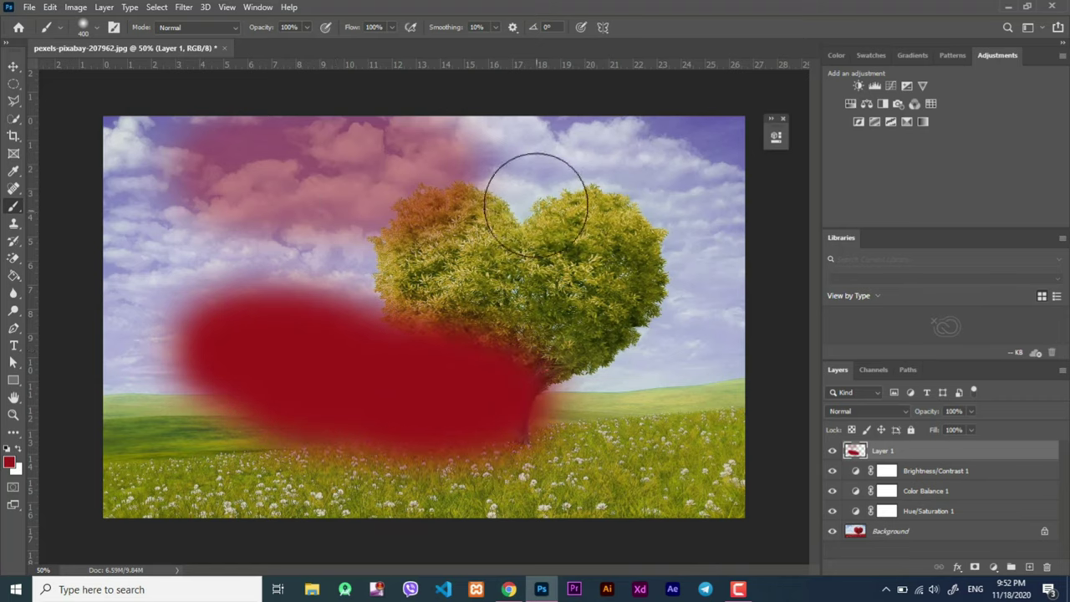
pyautogui.moveTo(582, 167); pyautogui.dragTo(608, 177)
pyautogui.moveTo(646, 249); pyautogui.dragTo(693, 329)
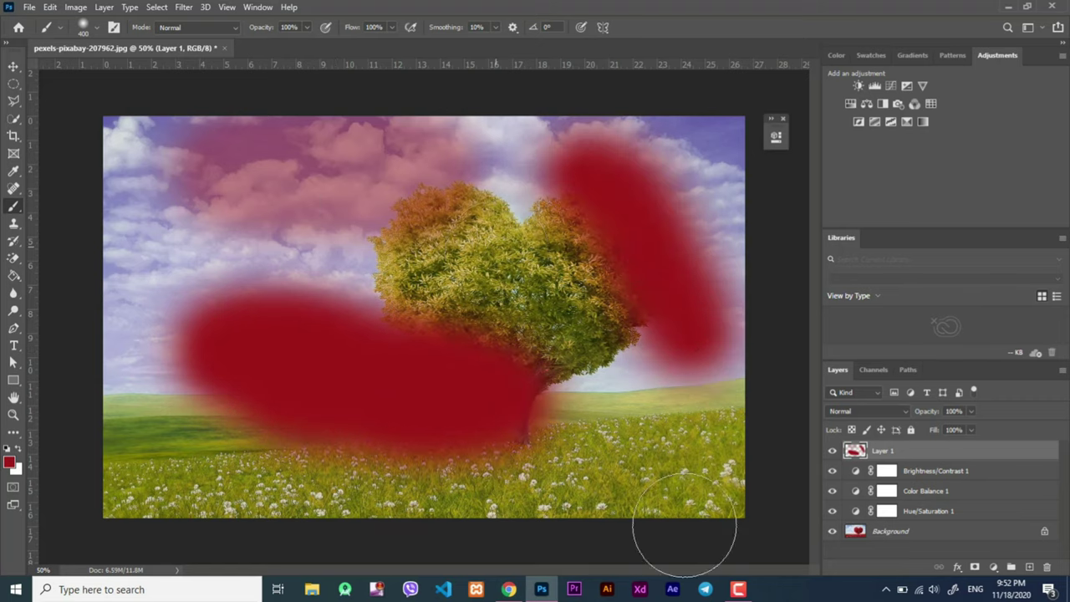
# Step: Add more red strokes across the tree and sides, then delete Layer 1
pyautogui.moveTo(676, 513); pyautogui.dragTo(493, 234)
pyautogui.moveTo(291, 379); pyautogui.dragTo(196, 535)
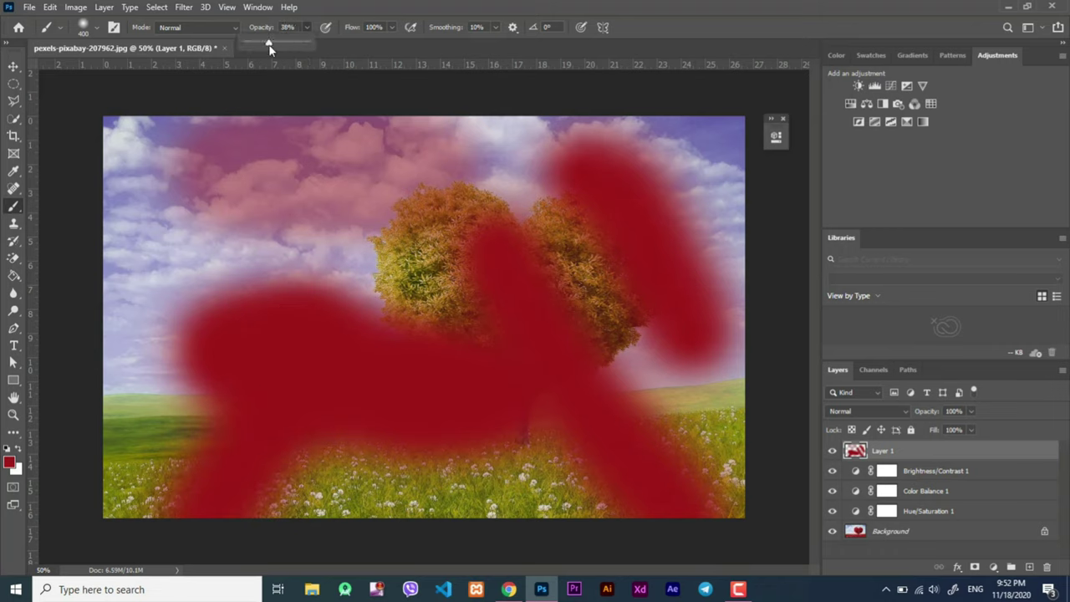
pyautogui.moveTo(191, 108)
pyautogui.mouseDown()
pyautogui.moveTo(191, 298)
pyautogui.moveTo(179, 179)
pyautogui.moveTo(202, 407)
pyautogui.mouseUp()
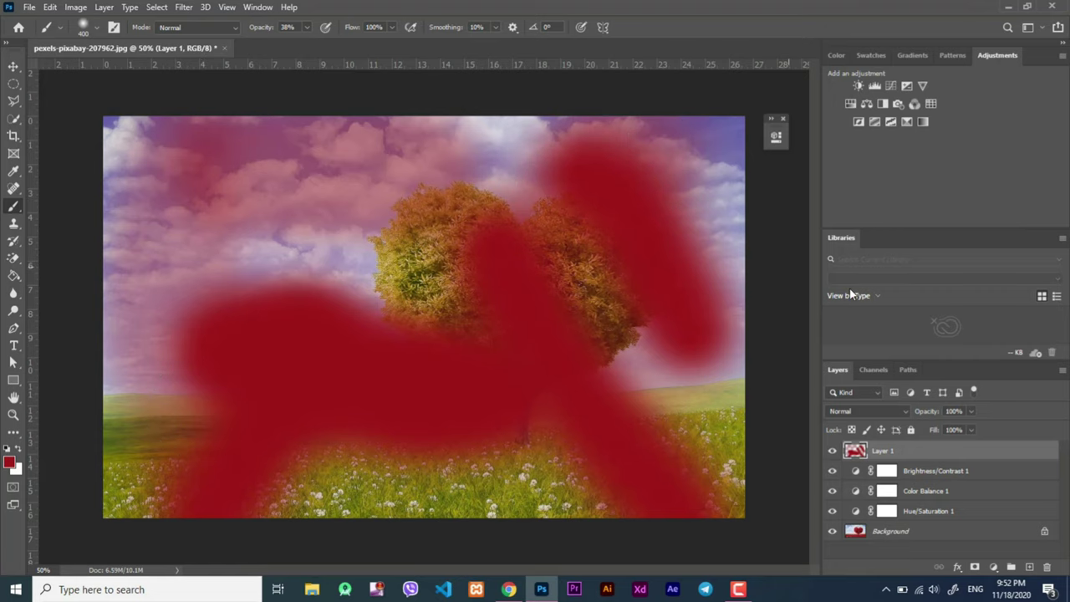
pyautogui.moveTo(668, 251)
pyautogui.mouseDown()
pyautogui.moveTo(652, 429)
pyautogui.moveTo(602, 454)
pyautogui.moveTo(472, 460)
pyautogui.moveTo(222, 512)
pyautogui.mouseUp()
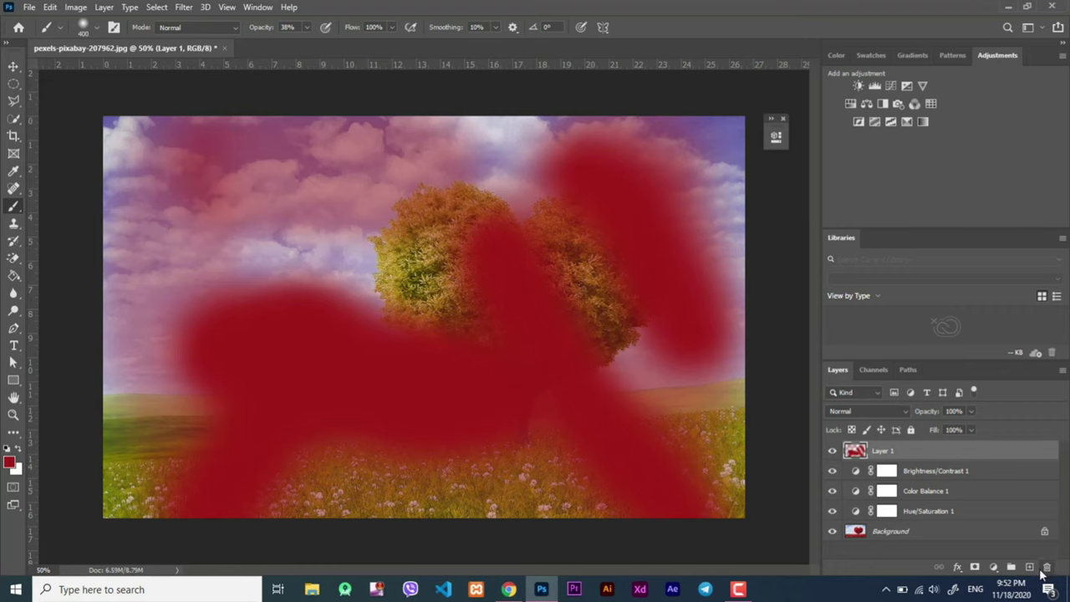
pyautogui.click(1046, 568)
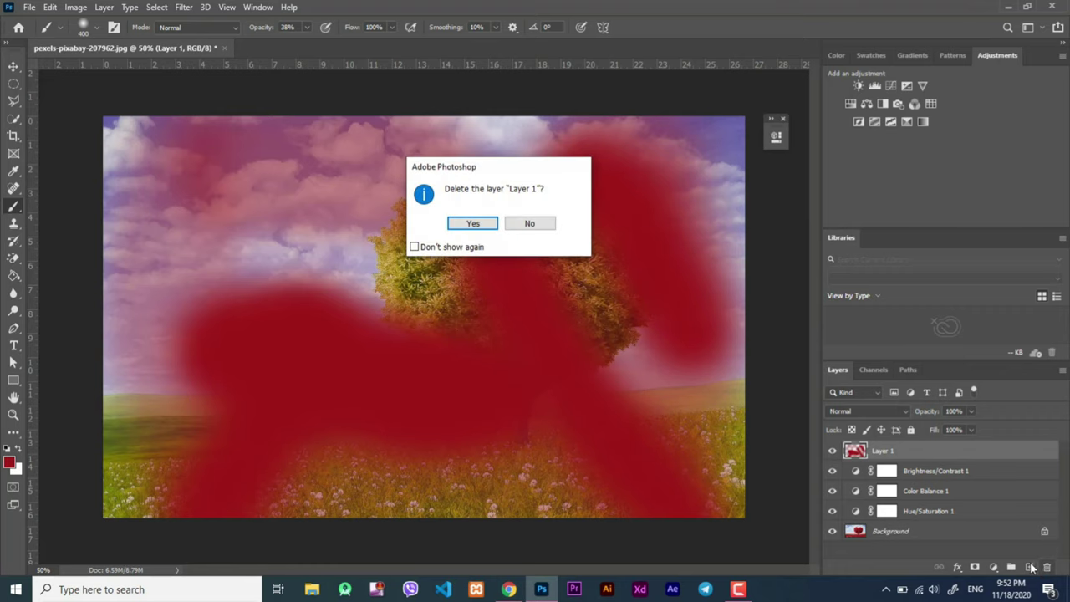
pyautogui.click(469, 224)
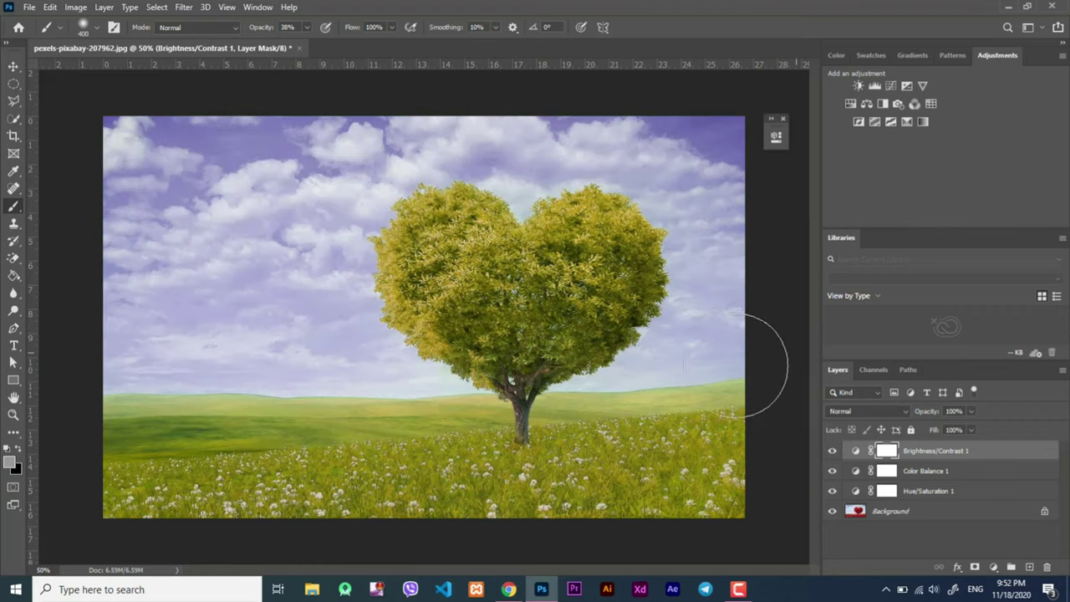
# Step: Choose the 30 px Kyle's Inkbox brush from Wet Media Brushes in the brush preset picker
pyautogui.rightClick(258, 219)
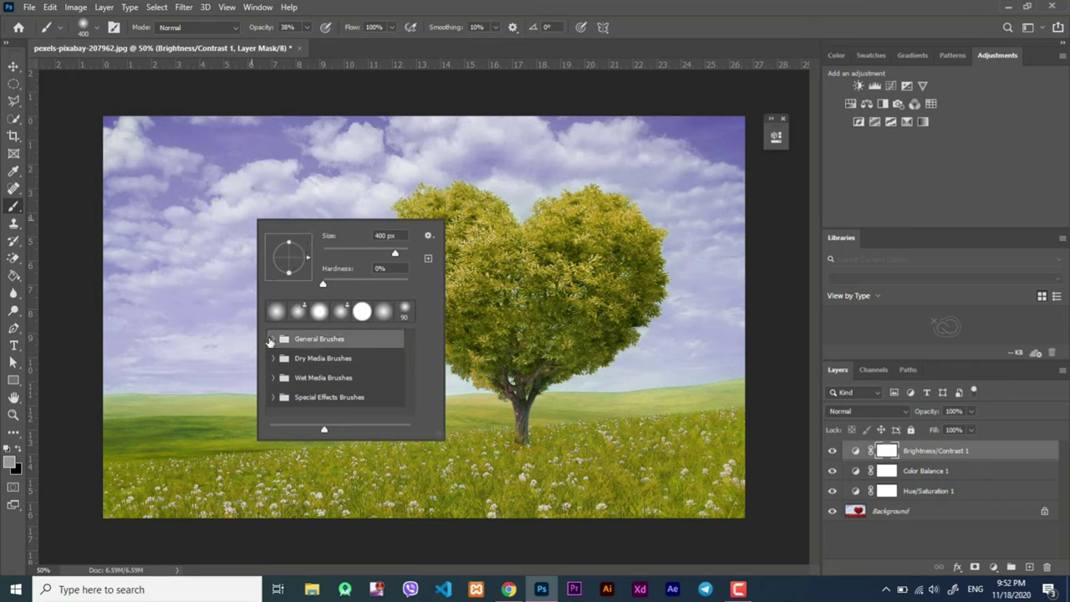
pyautogui.click(272, 339)
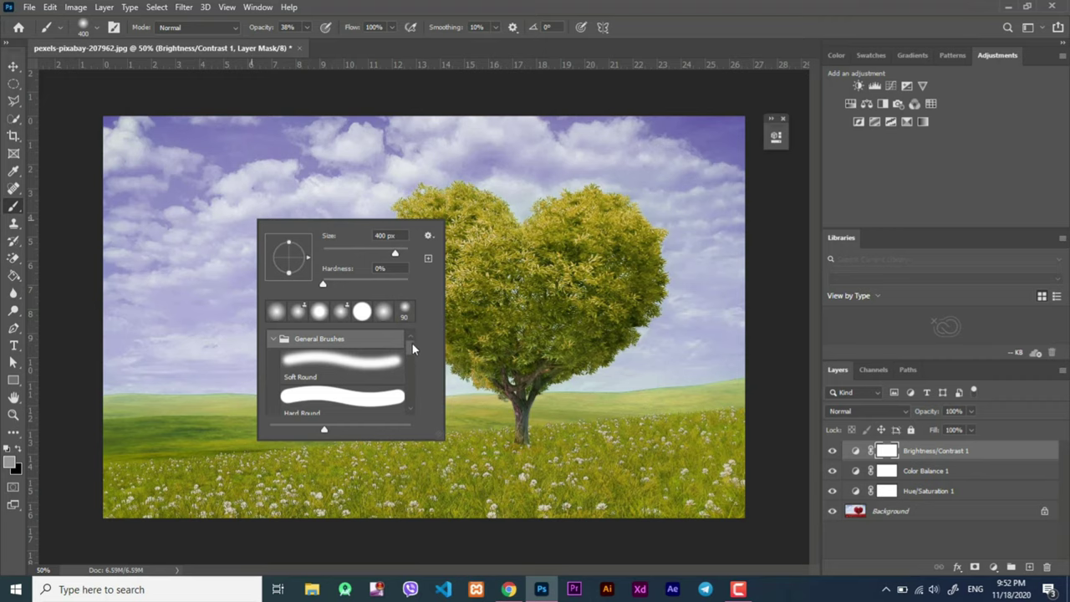
pyautogui.moveTo(412, 343)
pyautogui.mouseDown()
pyautogui.moveTo(408, 381)
pyautogui.moveTo(409, 341)
pyautogui.mouseUp()
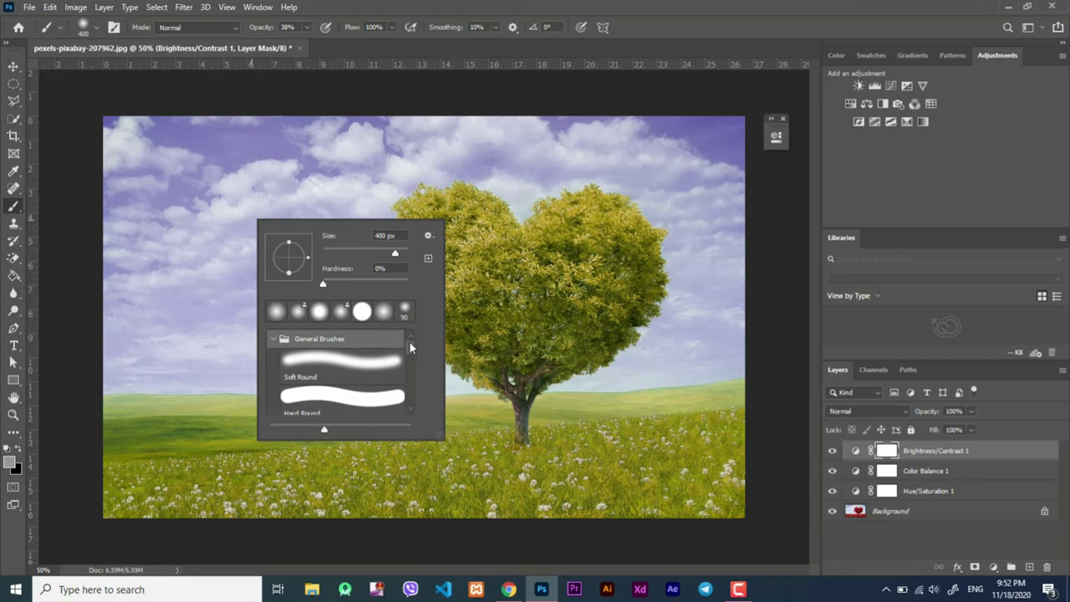
pyautogui.click(273, 339)
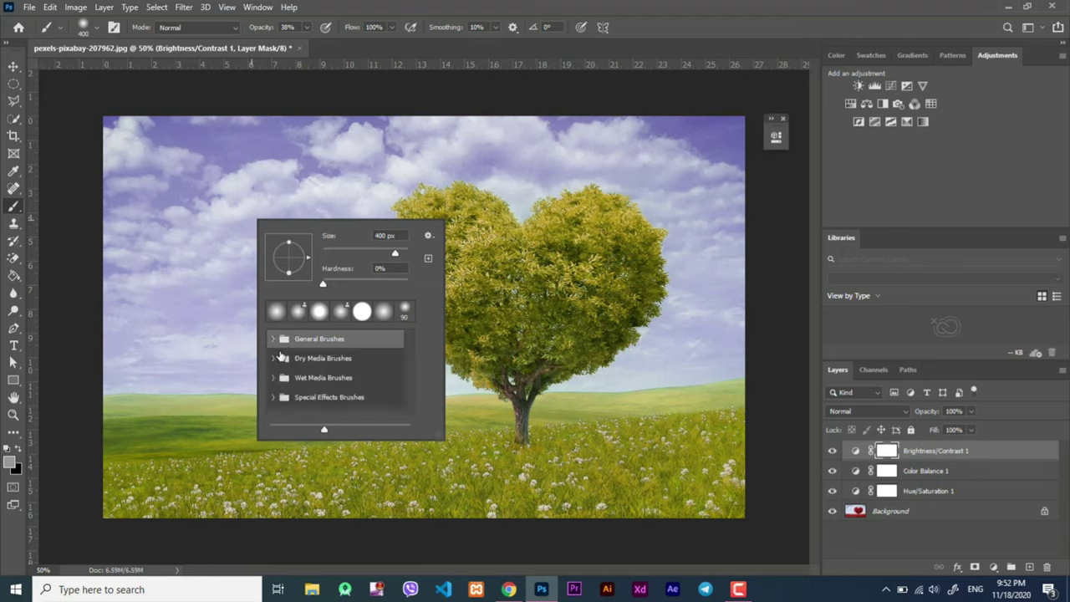
pyautogui.click(274, 378)
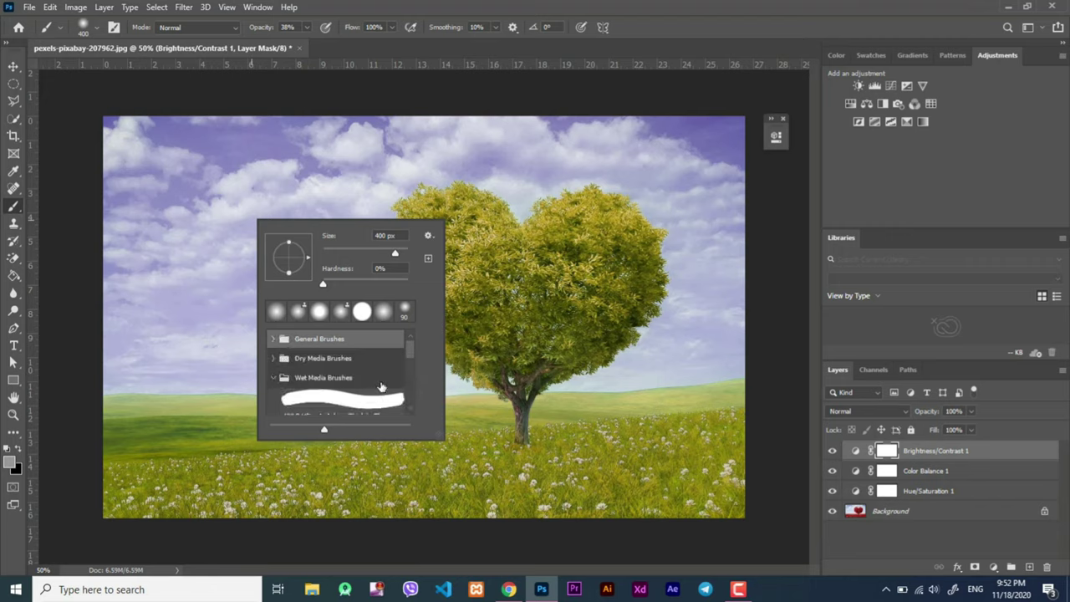
pyautogui.scroll(-5, 408, 363)
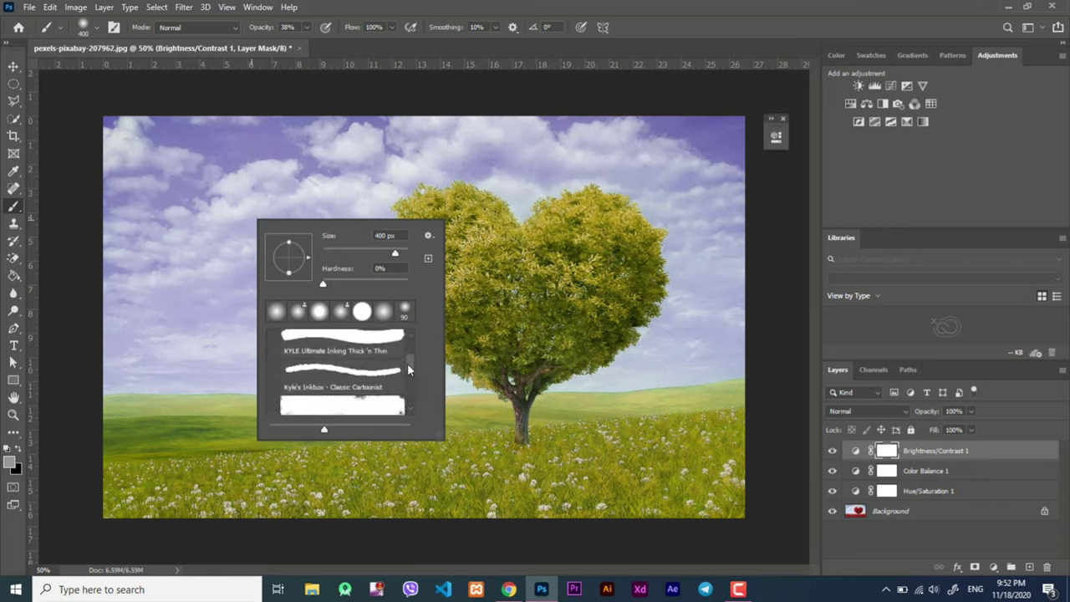
pyautogui.click(355, 371)
pyautogui.press('Return')
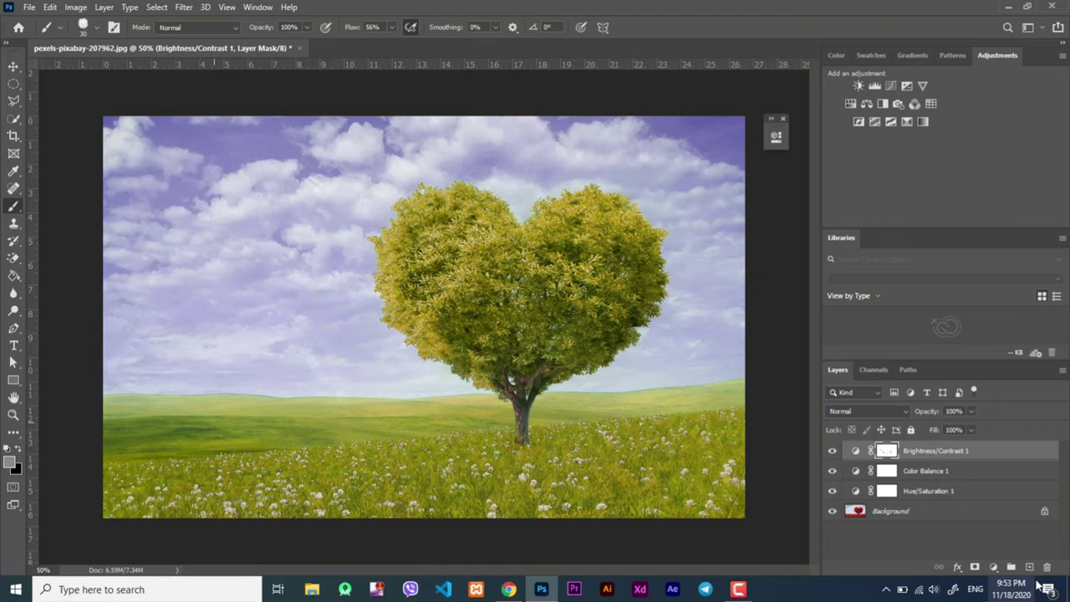
# Step: Paint a red test stroke on a new layer left of the tree, then delete that layer
pyautogui.click(1029, 567)
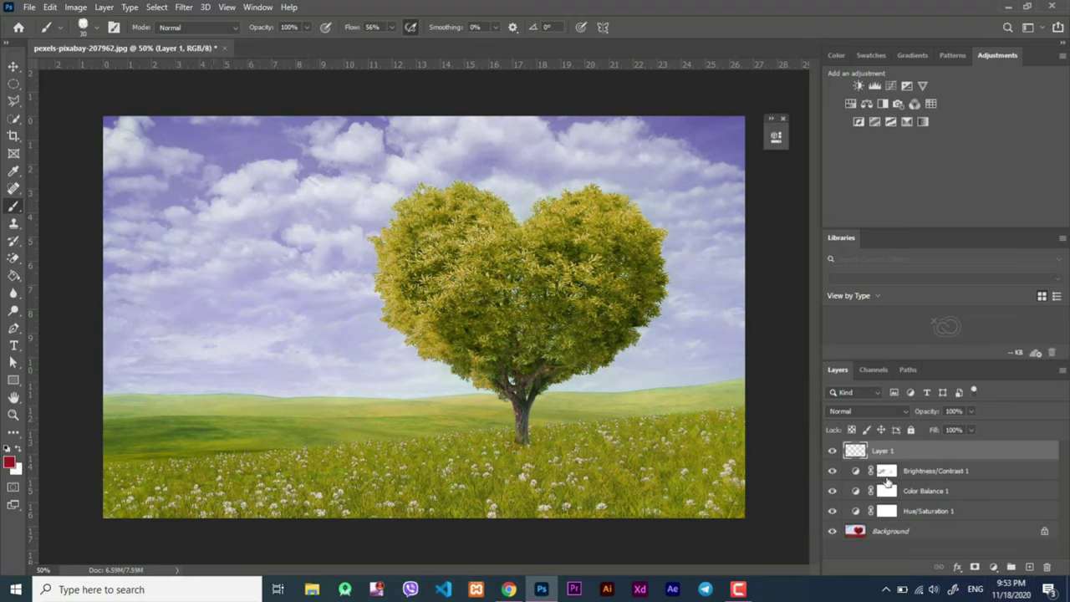
pyautogui.moveTo(326, 377)
pyautogui.mouseDown()
pyautogui.moveTo(305, 378)
pyautogui.moveTo(368, 307)
pyautogui.mouseUp()
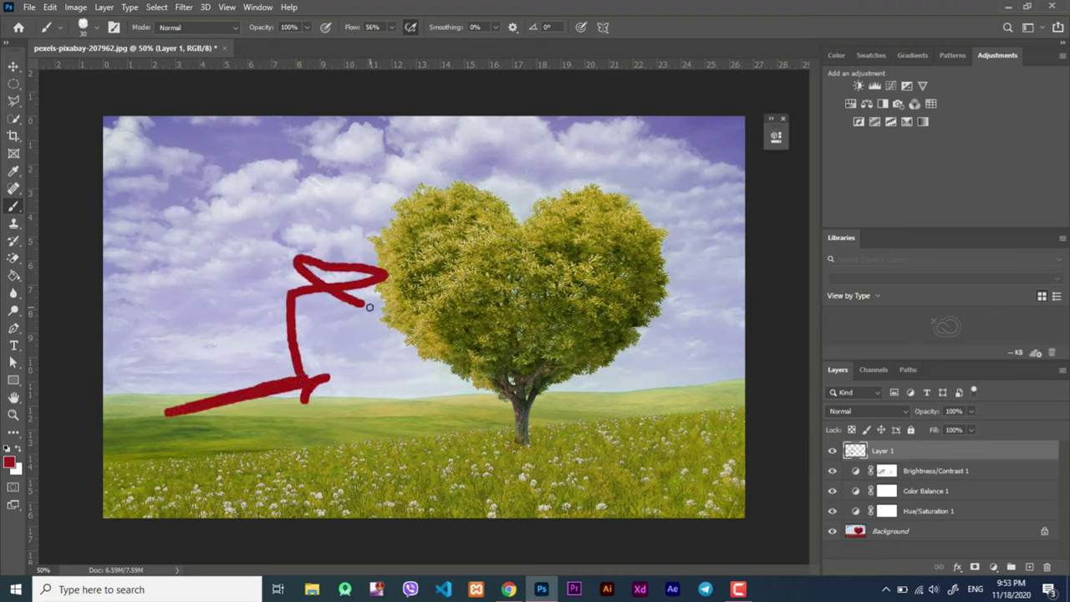
pyautogui.press('Delete')
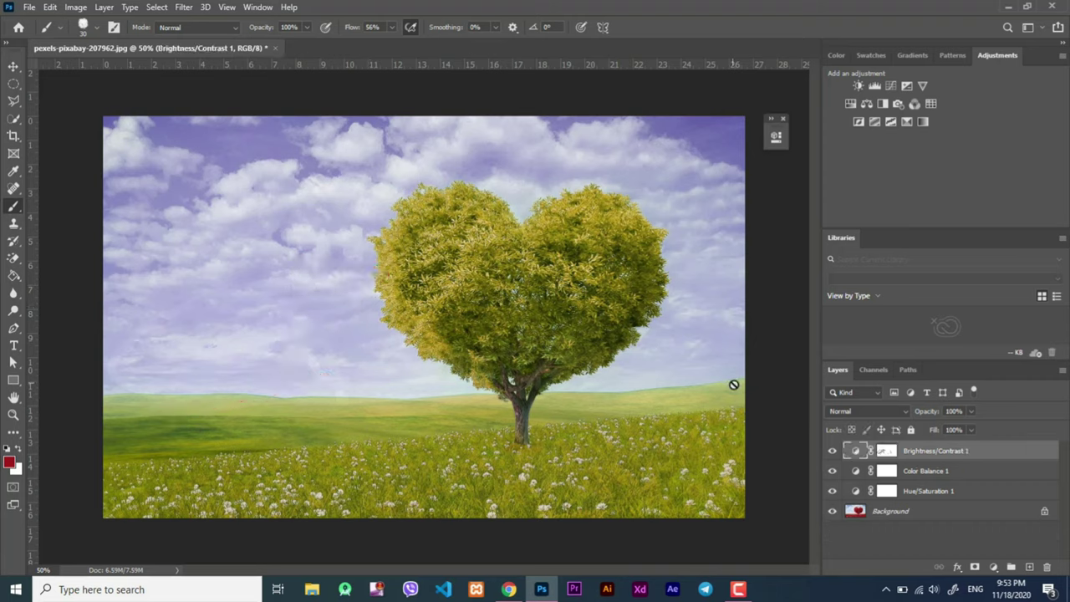
# Step: Collapse Wet Media Brushes in the brush picker and bring up its preset management options
pyautogui.rightClick(289, 291)
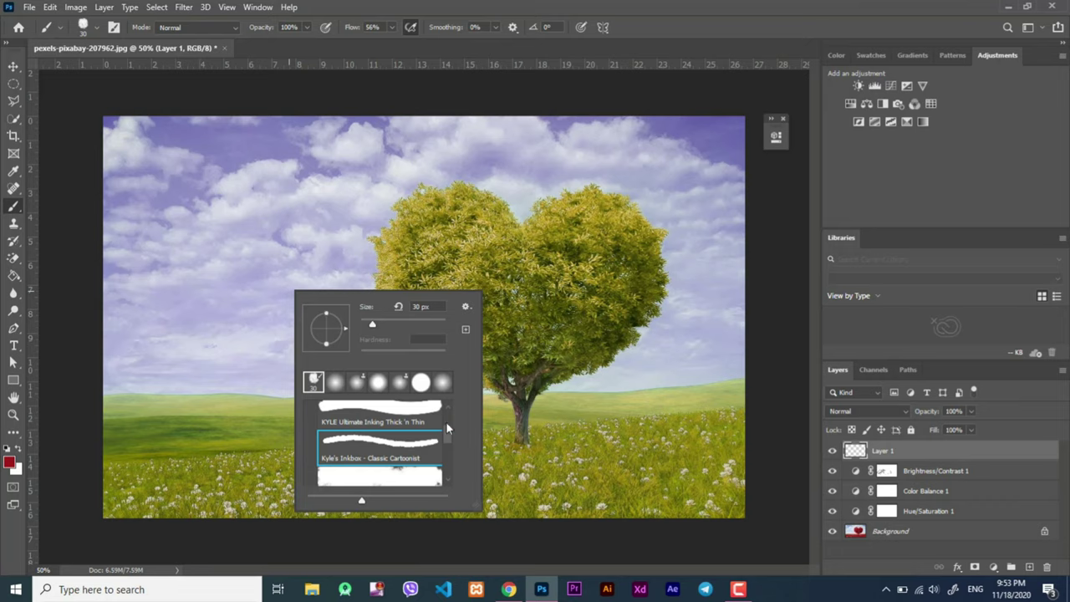
pyautogui.moveTo(446, 427); pyautogui.dragTo(446, 399)
pyautogui.click(309, 450)
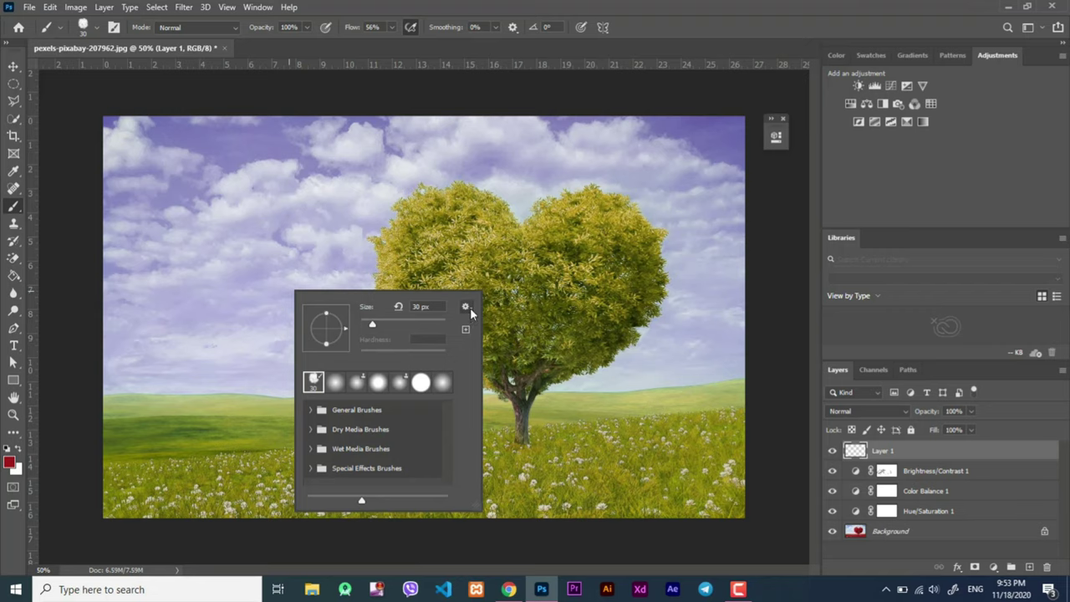
pyautogui.click(465, 307)
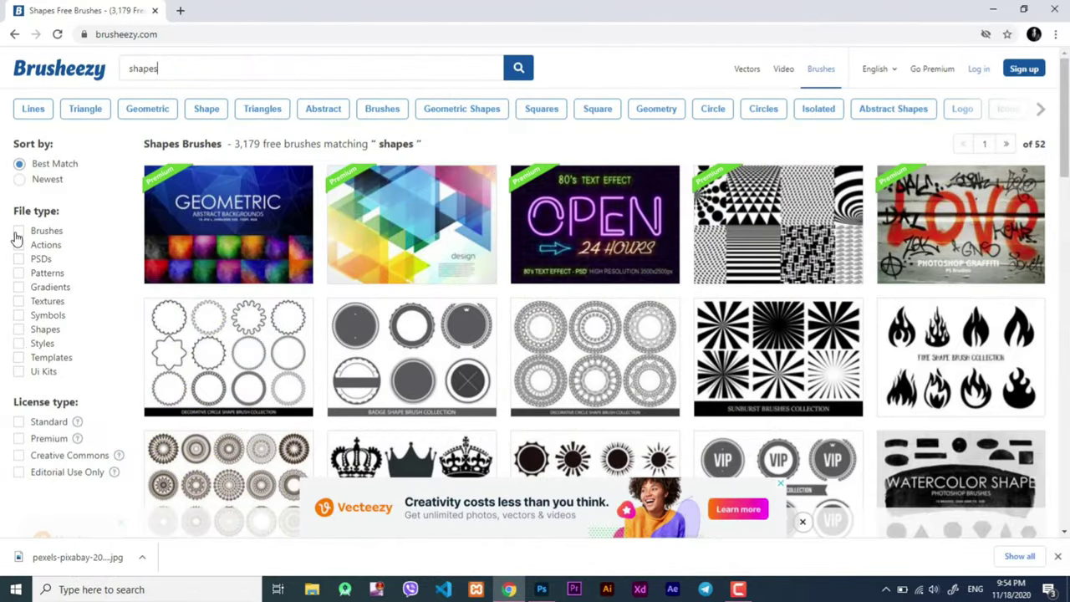
# Step: Filter the Brusheezy shapes results to Brushes and download the free Fire Shapes Brush Collection
pyautogui.click(19, 231)
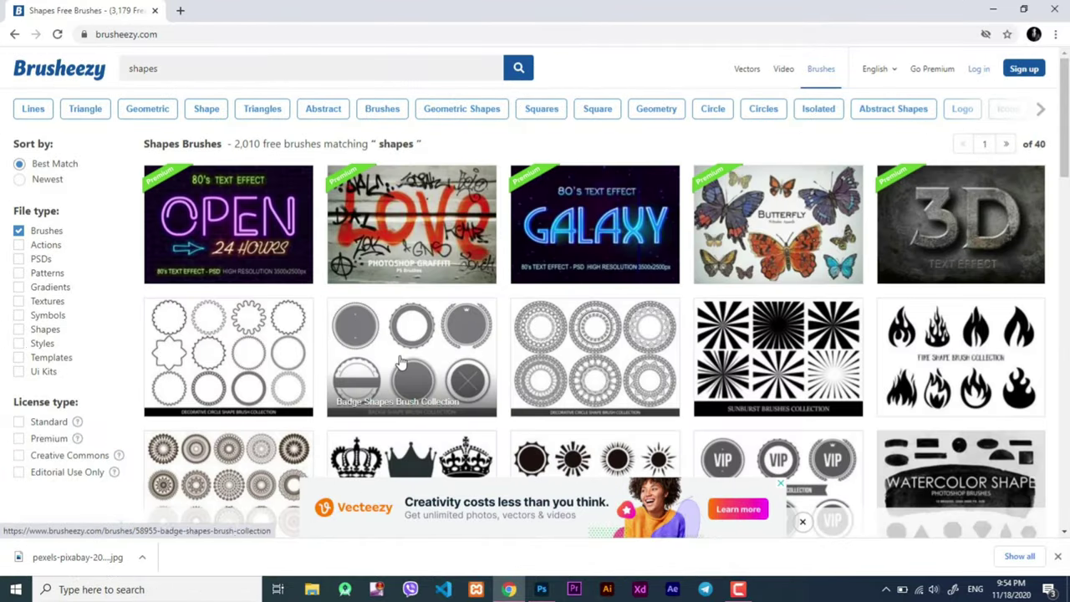
pyautogui.click(984, 361)
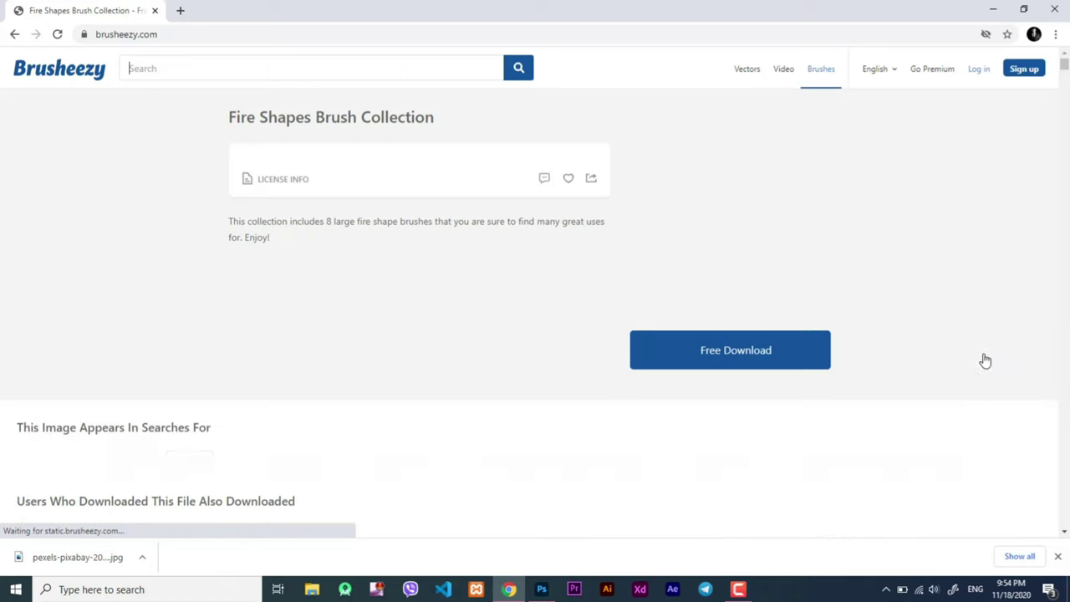
pyautogui.click(789, 366)
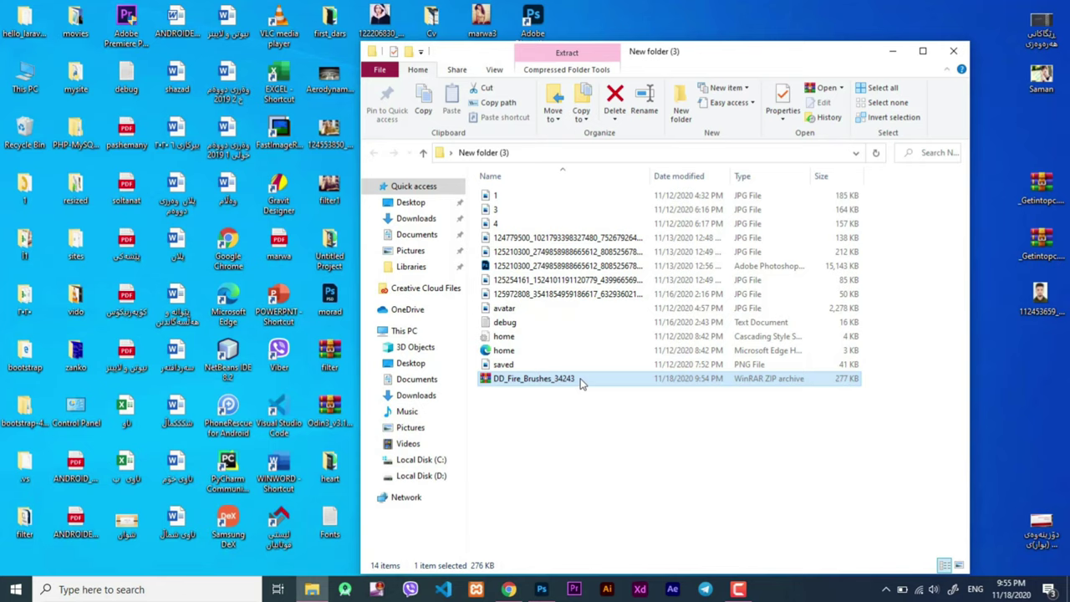
# Step: Extract the DD_Fire_Brushes zip into DD Fire Brushes 34243 and check its BRUSHES file
pyautogui.rightClick(582, 381)
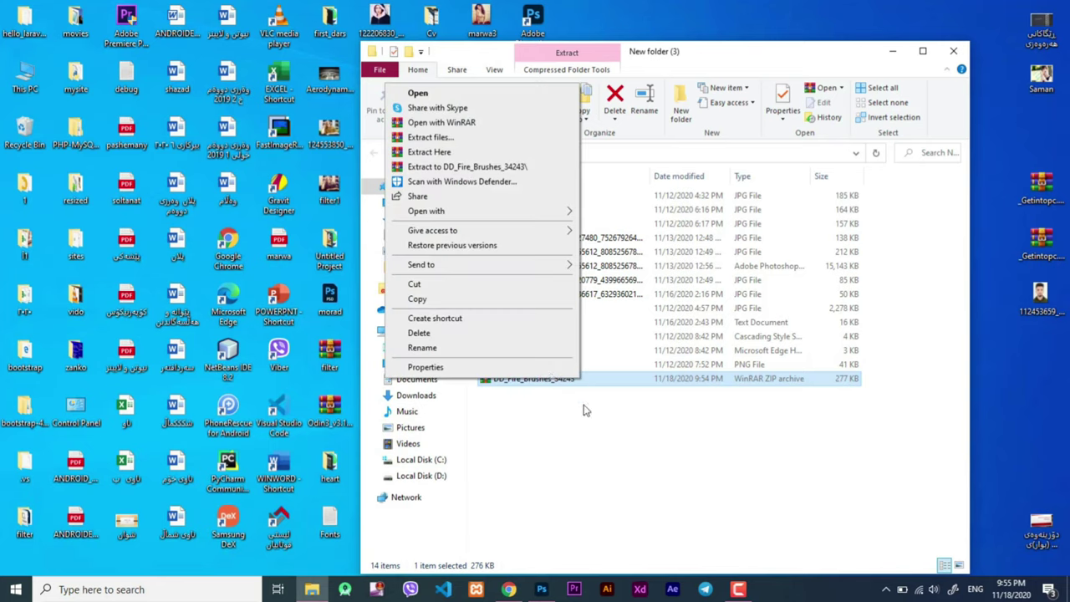
pyautogui.click(499, 154)
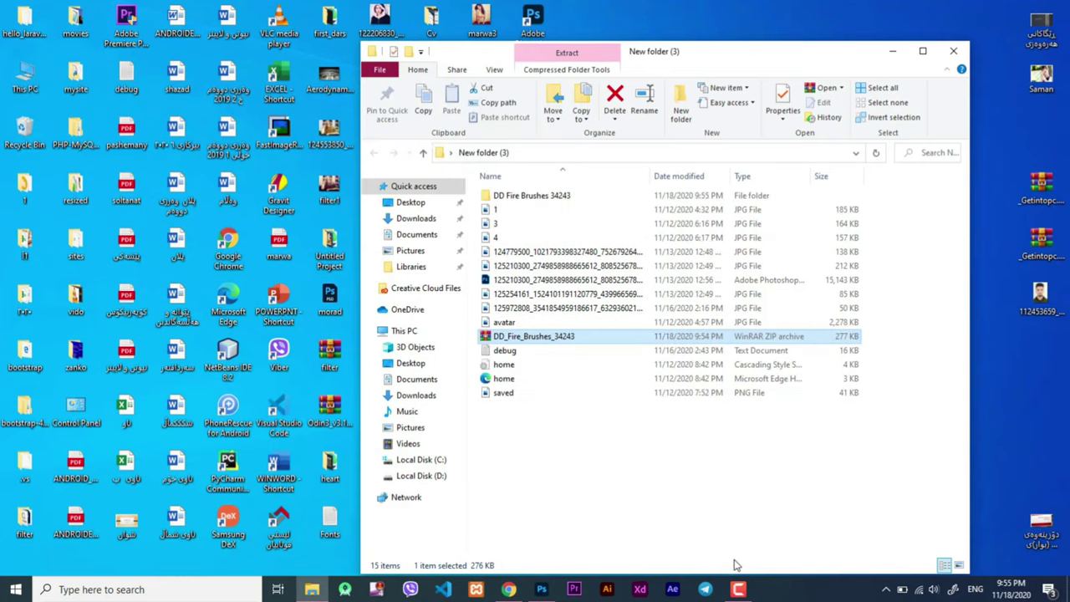
pyautogui.click(599, 198)
pyautogui.doubleClick(599, 199)
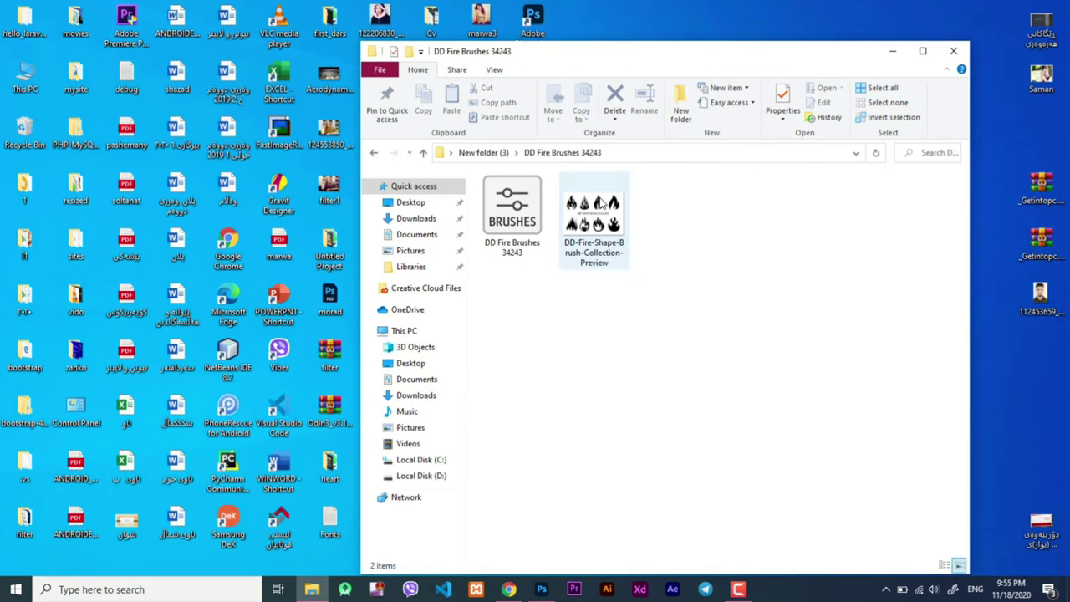
pyautogui.click(533, 215)
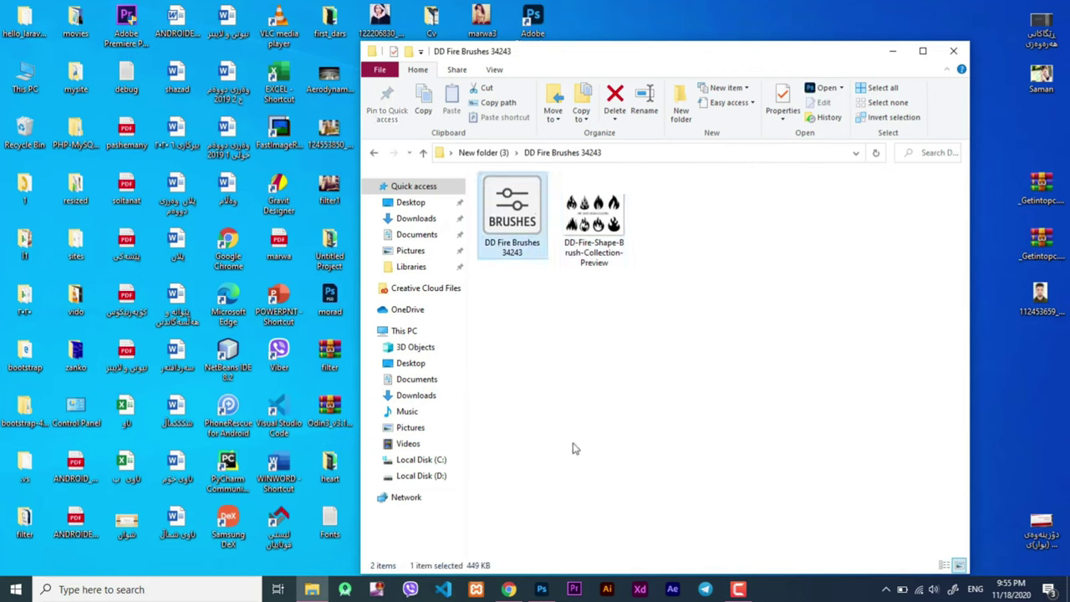
pyautogui.click(552, 591)
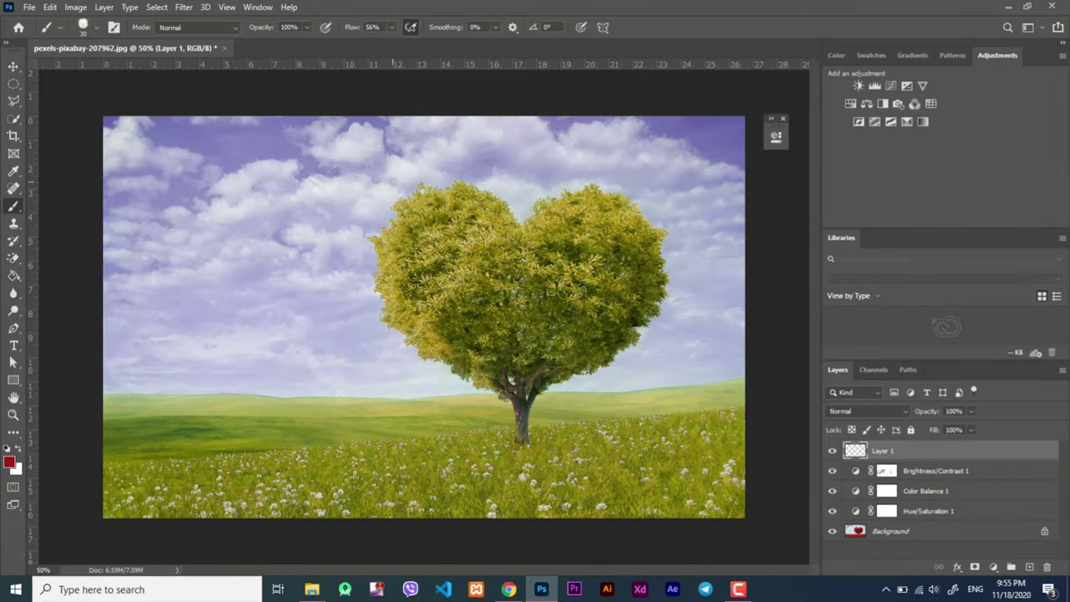
# Step: Import brushes from the picker's menu, browsing to Desktop > New folder (3) > DD Fire Brushes 34243
pyautogui.rightClick(263, 239)
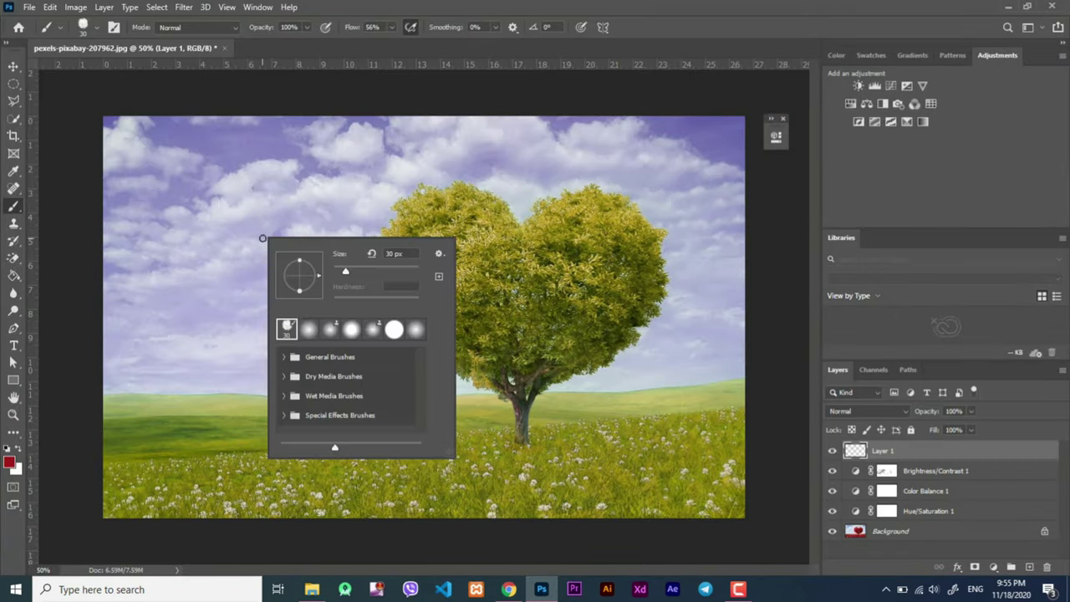
pyautogui.click(436, 254)
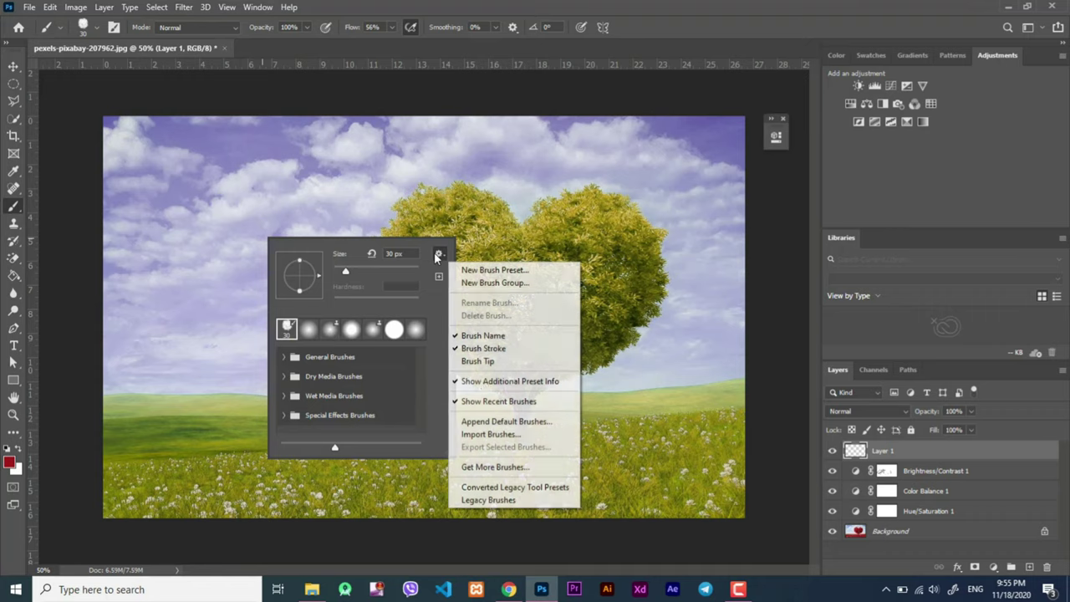
pyautogui.click(486, 433)
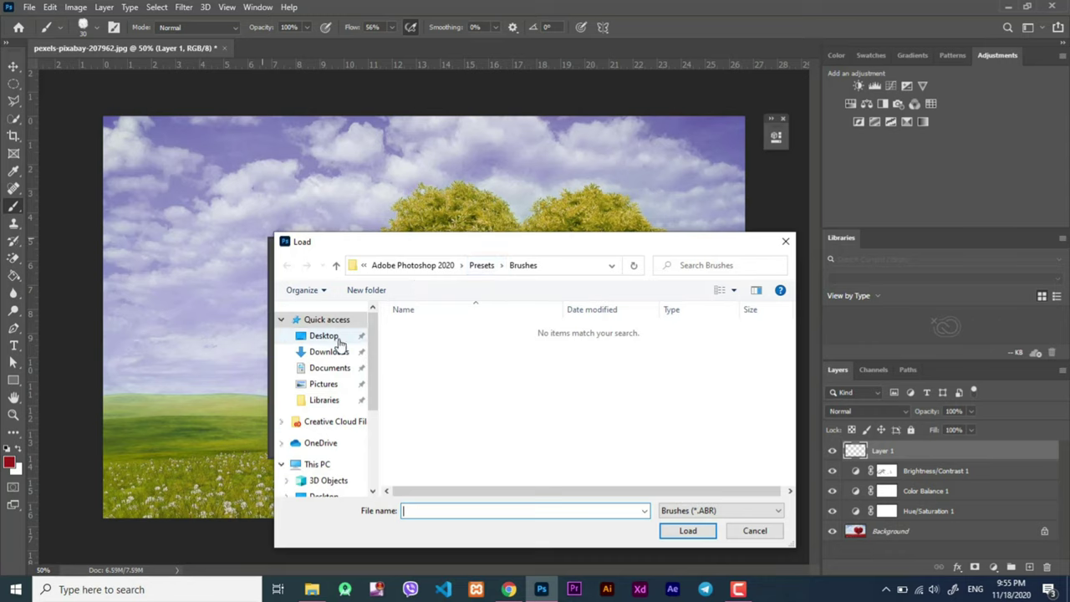
pyautogui.click(330, 337)
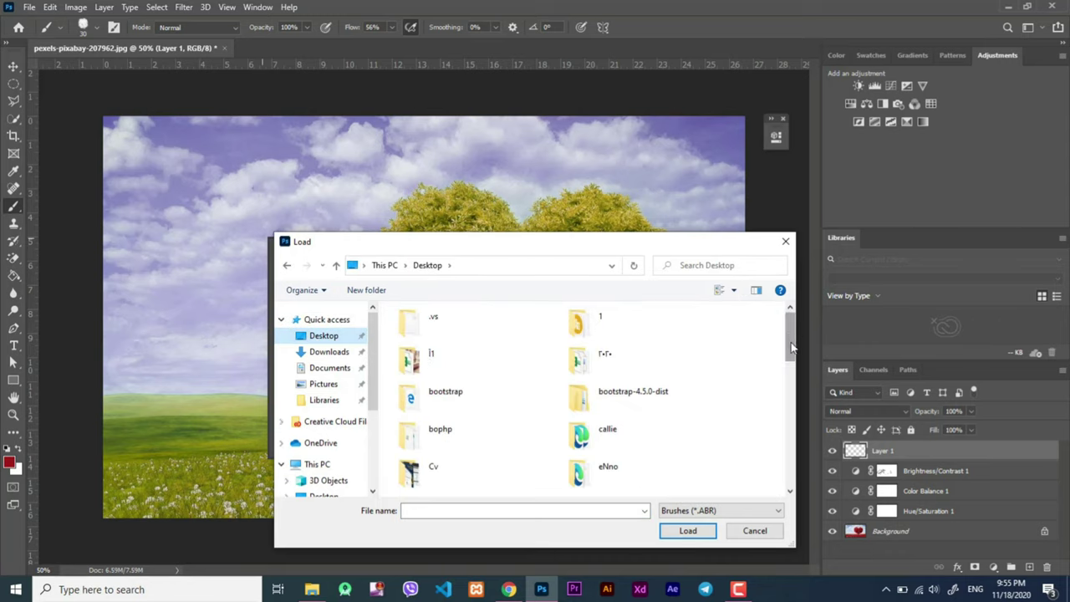
pyautogui.moveTo(789, 338); pyautogui.dragTo(796, 393)
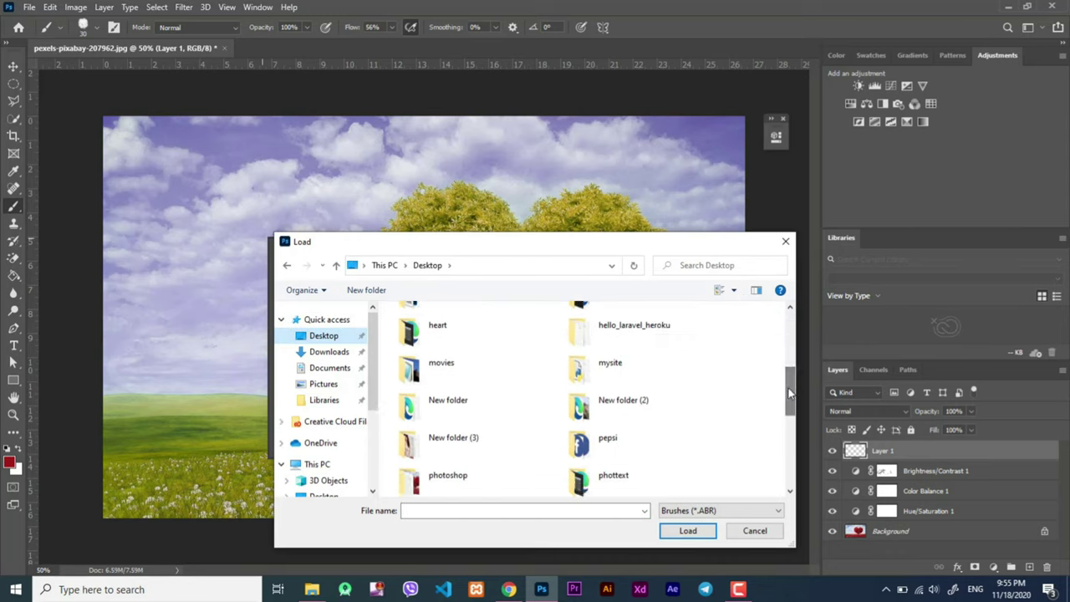
pyautogui.doubleClick(456, 452)
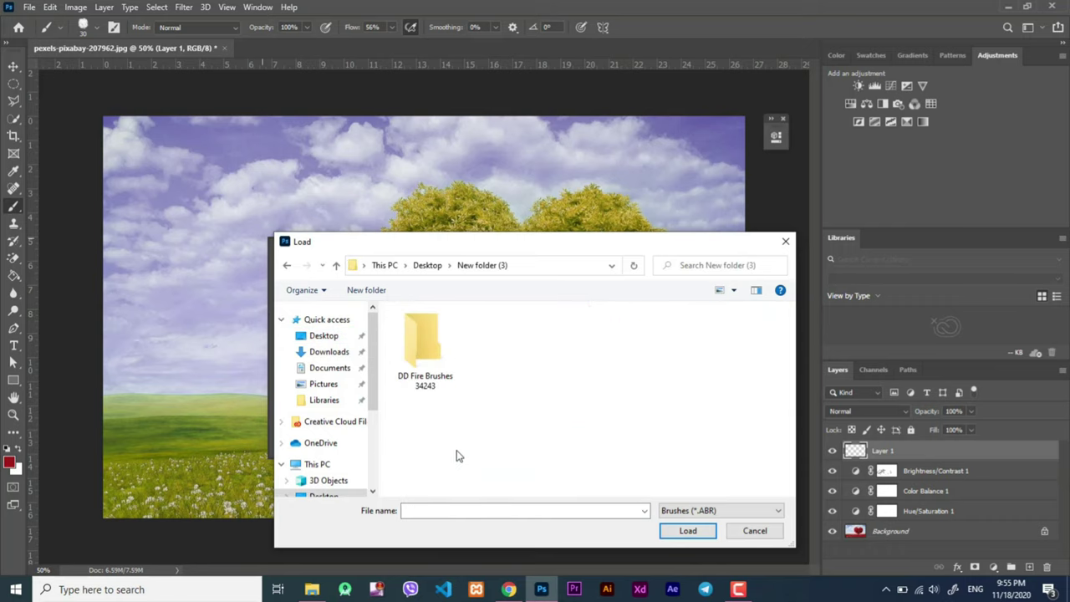
pyautogui.doubleClick(441, 356)
# Step: Load the DD Fire Brushes file and select the Fire 2 brush from its group
pyautogui.doubleClick(424, 330)
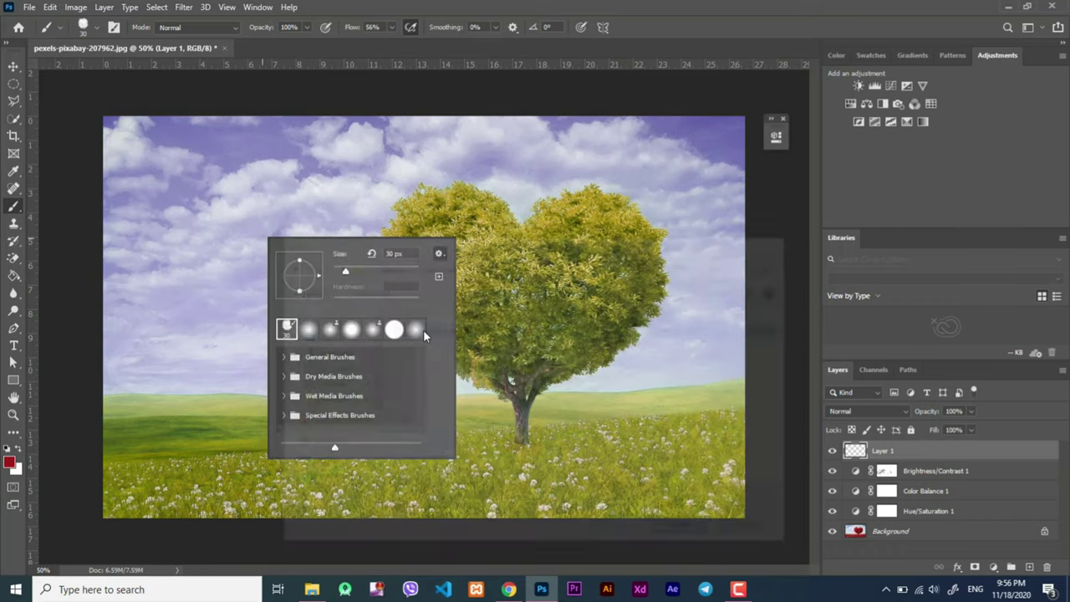
pyautogui.scroll(-1, 420, 380)
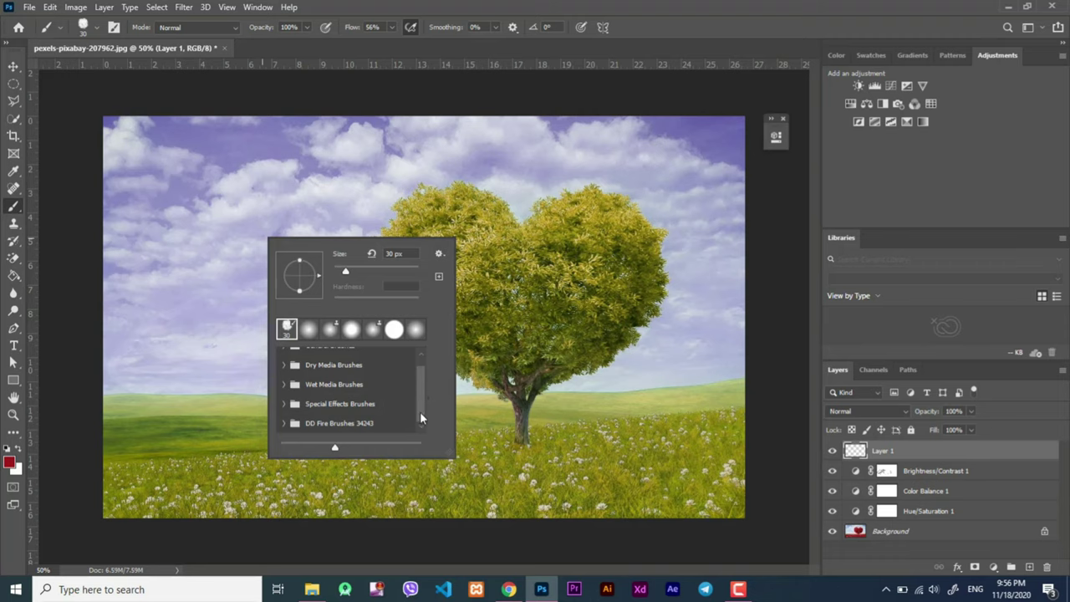
pyautogui.click(284, 424)
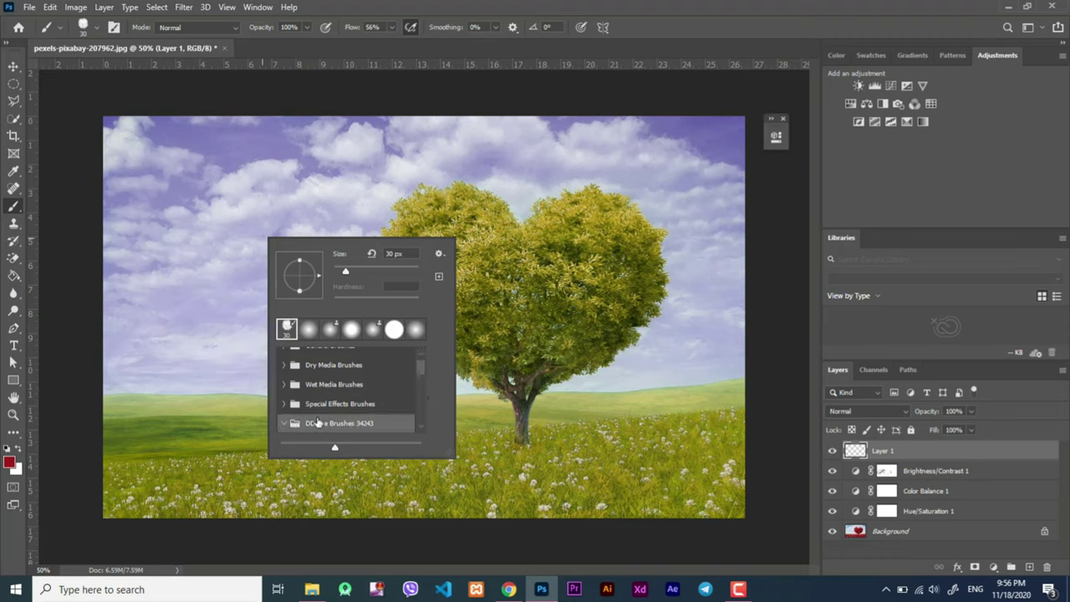
pyautogui.scroll(-2, 419, 374)
pyautogui.scroll(-1, 419, 383)
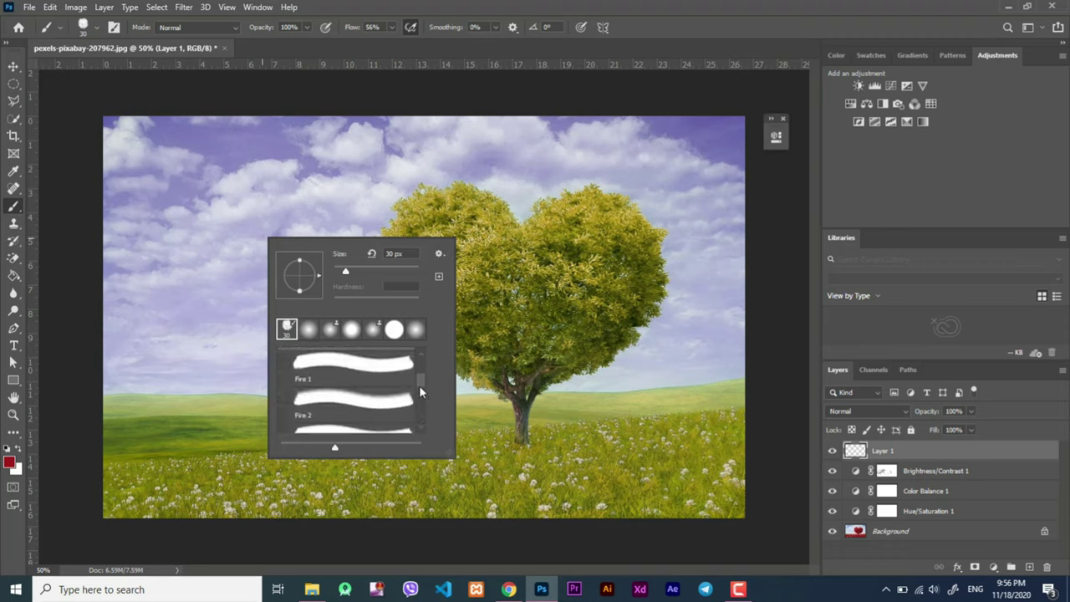
pyautogui.scroll(-1, 418, 385)
pyautogui.scroll(-1, 410, 387)
pyautogui.click(359, 362)
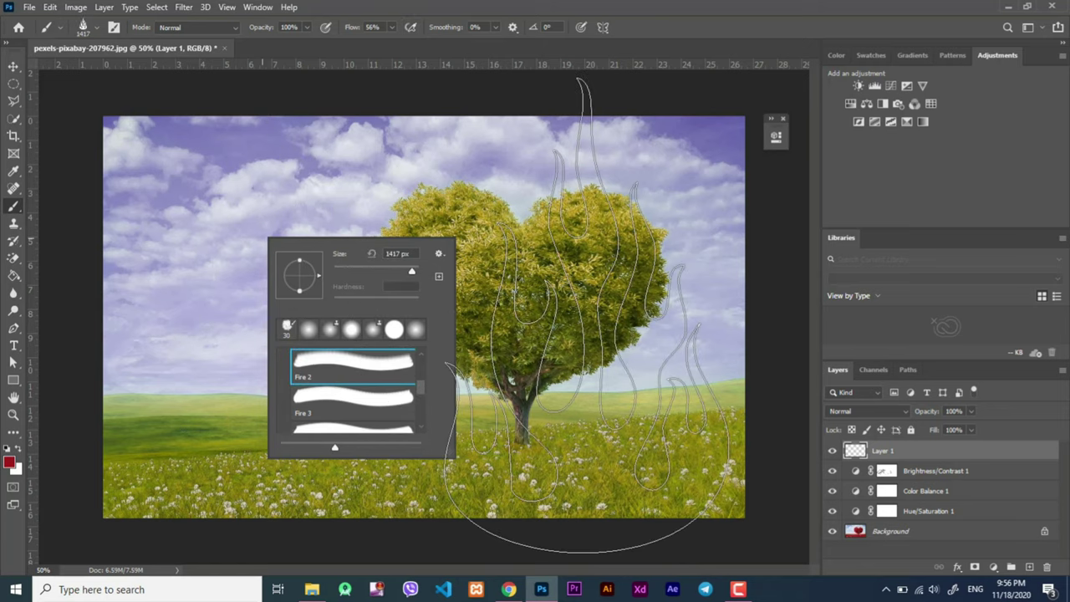
# Step: Stamp a large red flame over the tree, then paint a red V-stroke across the upper-left sky at 250 px
pyautogui.click(625, 334)
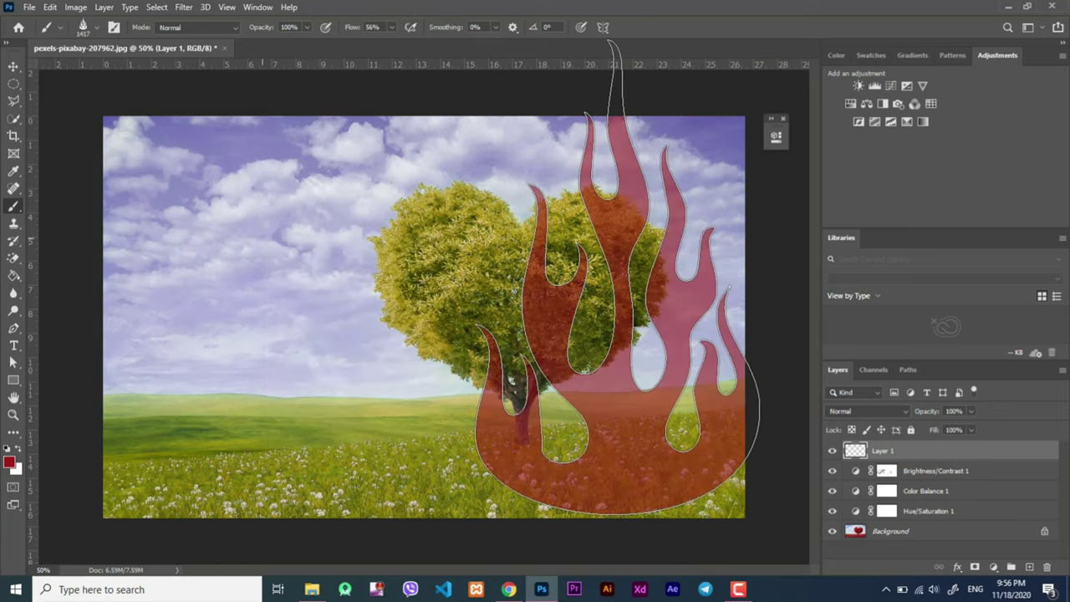
pyautogui.press('[')
pyautogui.press('[')
pyautogui.press('[')
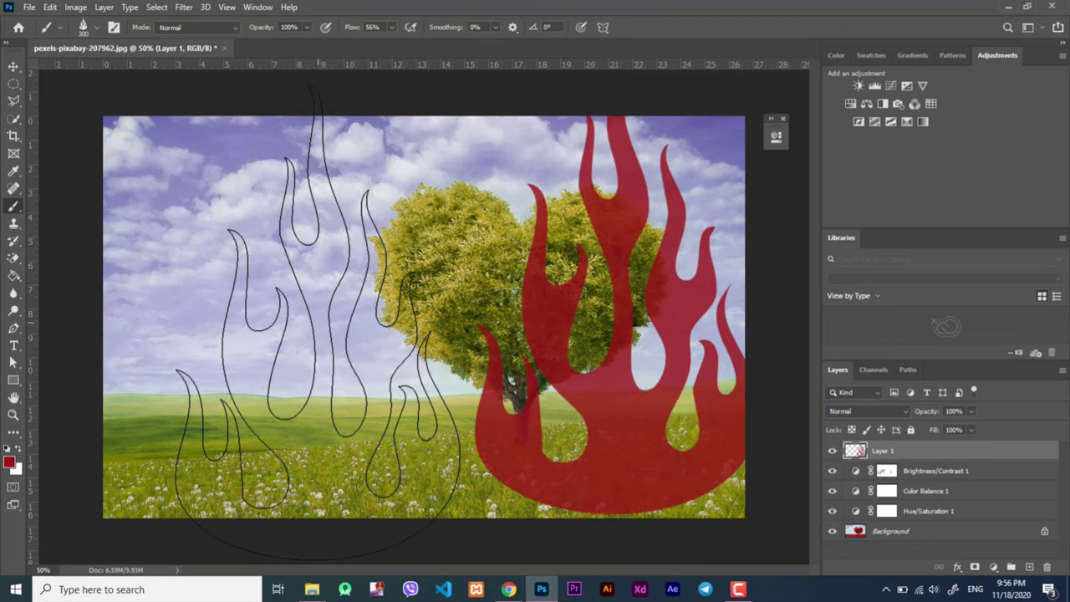
pyautogui.press('[')
pyautogui.press('[')
pyautogui.press('[')
pyautogui.moveTo(188, 194); pyautogui.dragTo(361, 180)
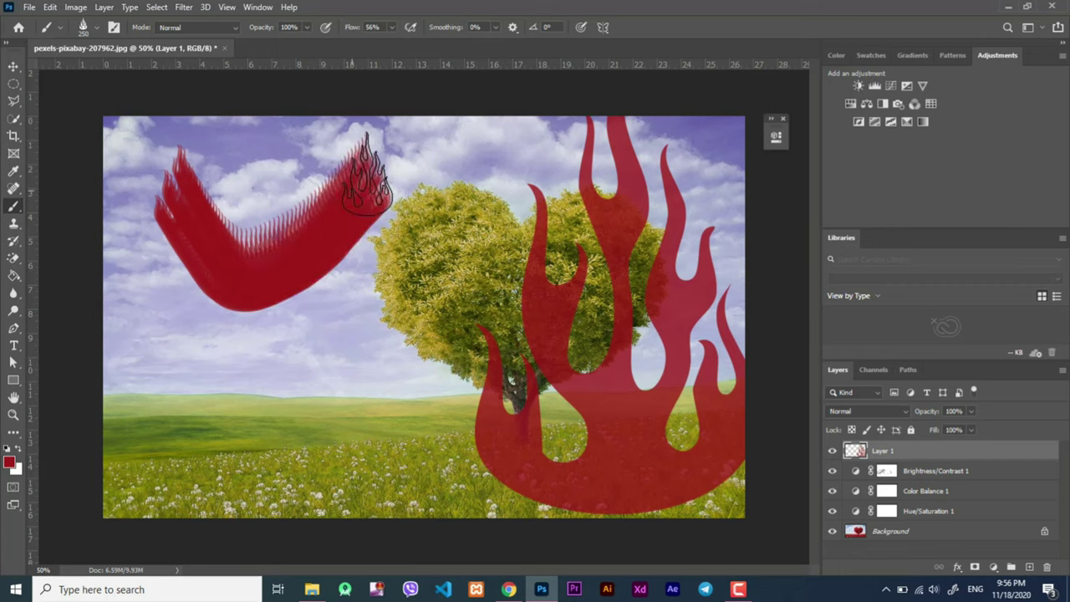
pyautogui.click(343, 330)
# Step: Stamp five small red flames around the left sky, beside the tree and on its top
pyautogui.click(280, 353)
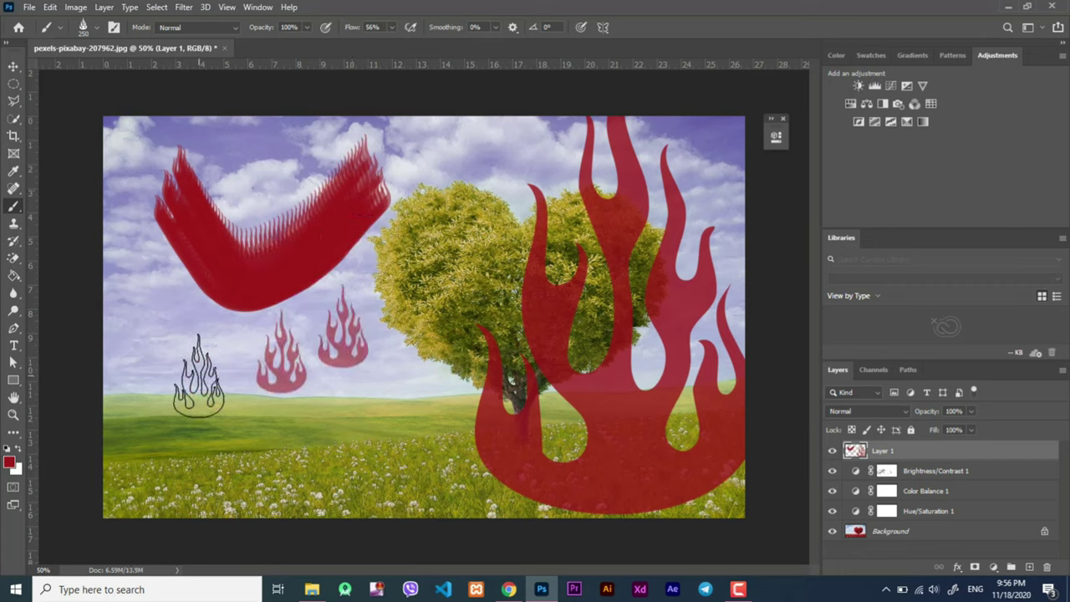
pyautogui.click(199, 378)
pyautogui.click(155, 319)
pyautogui.click(495, 179)
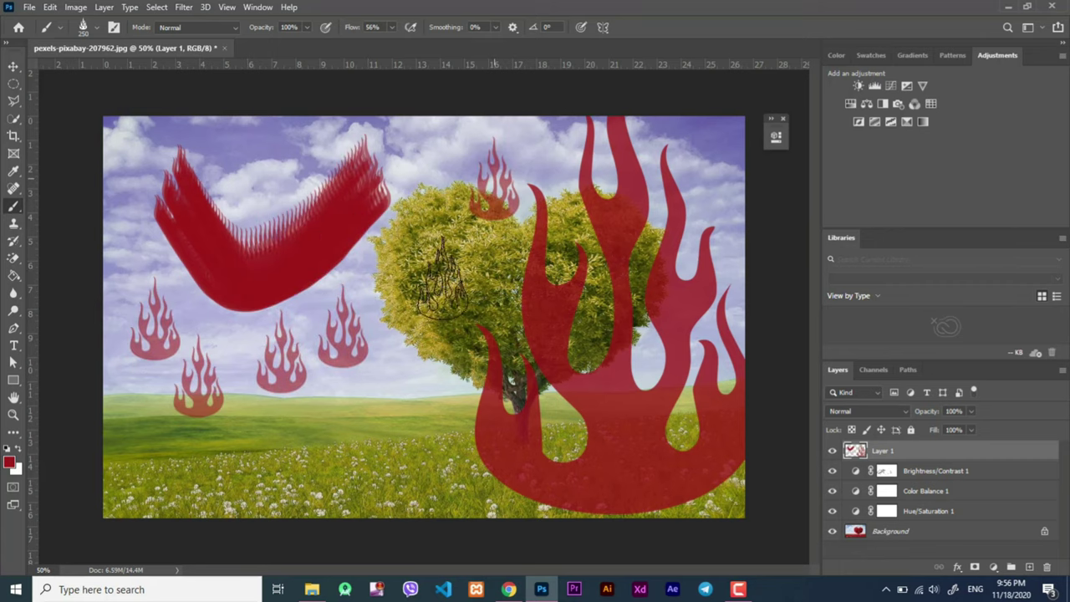
pyautogui.click(412, 372)
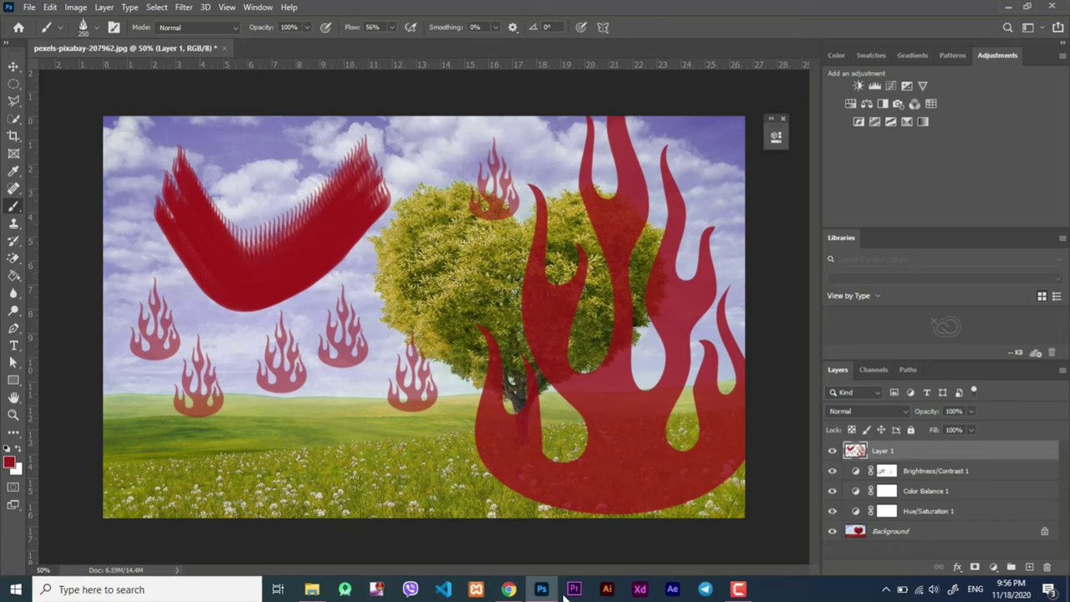
pyautogui.rightClick(444, 454)
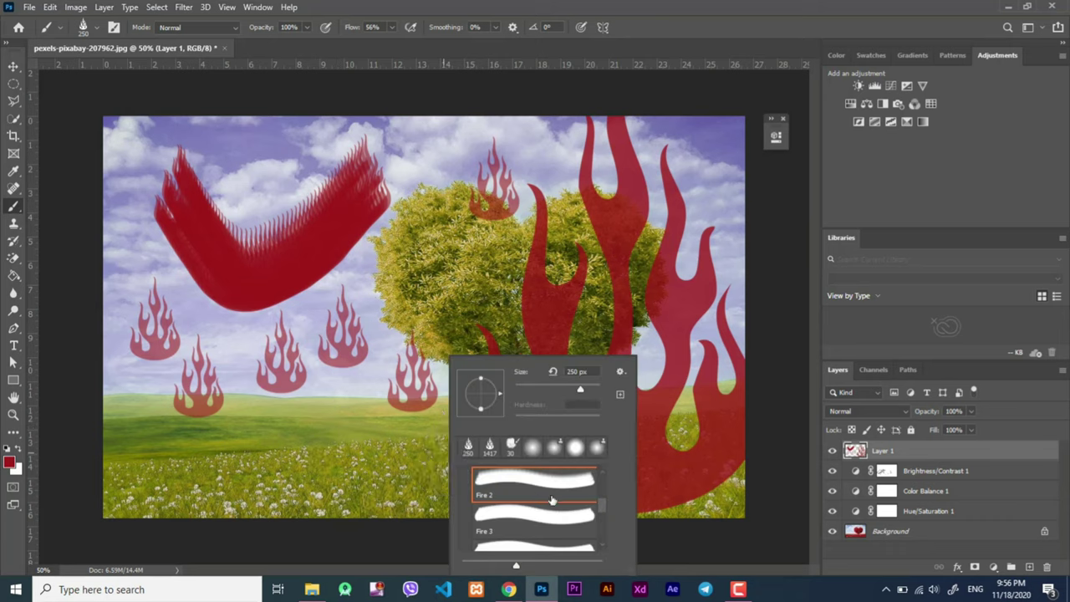
# Step: Stamp a large Fire 3 flame over the tree and two small flames on the meadow
pyautogui.click(549, 532)
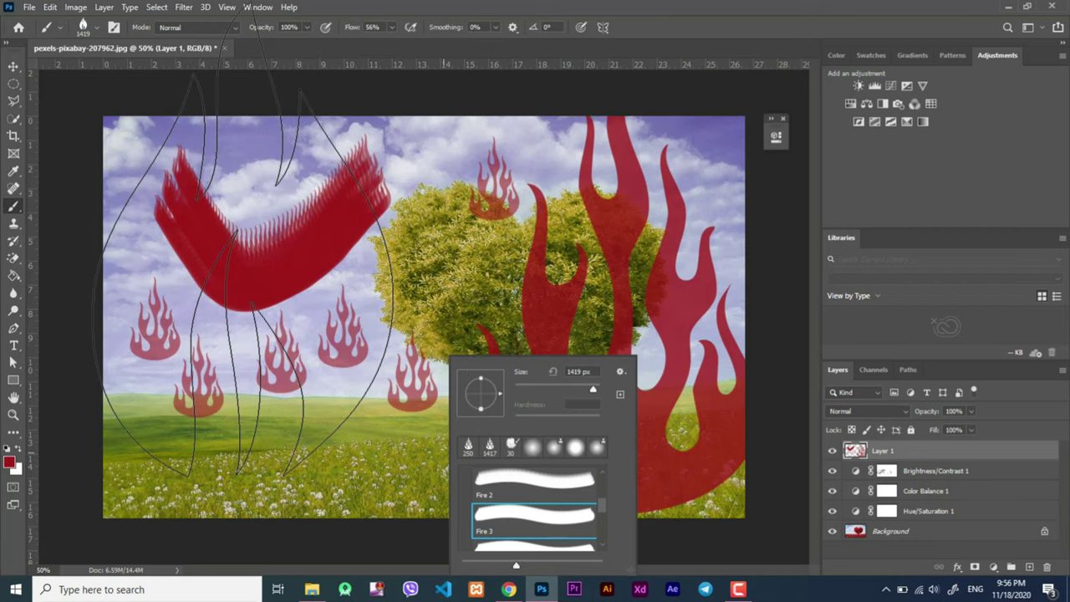
pyautogui.click(589, 317)
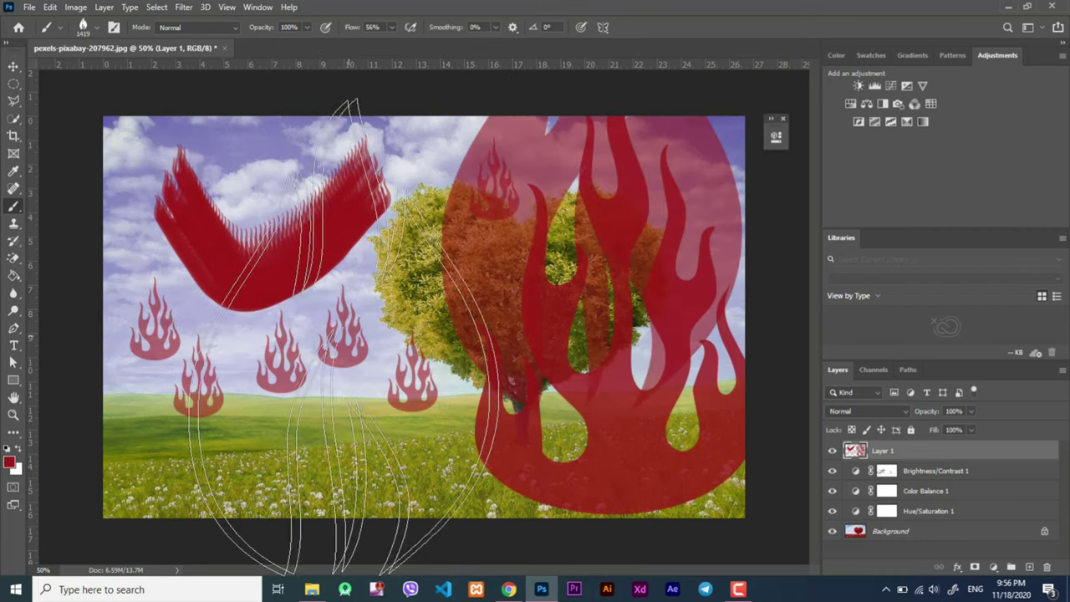
pyautogui.press('[')
pyautogui.press('[')
pyautogui.press('[')
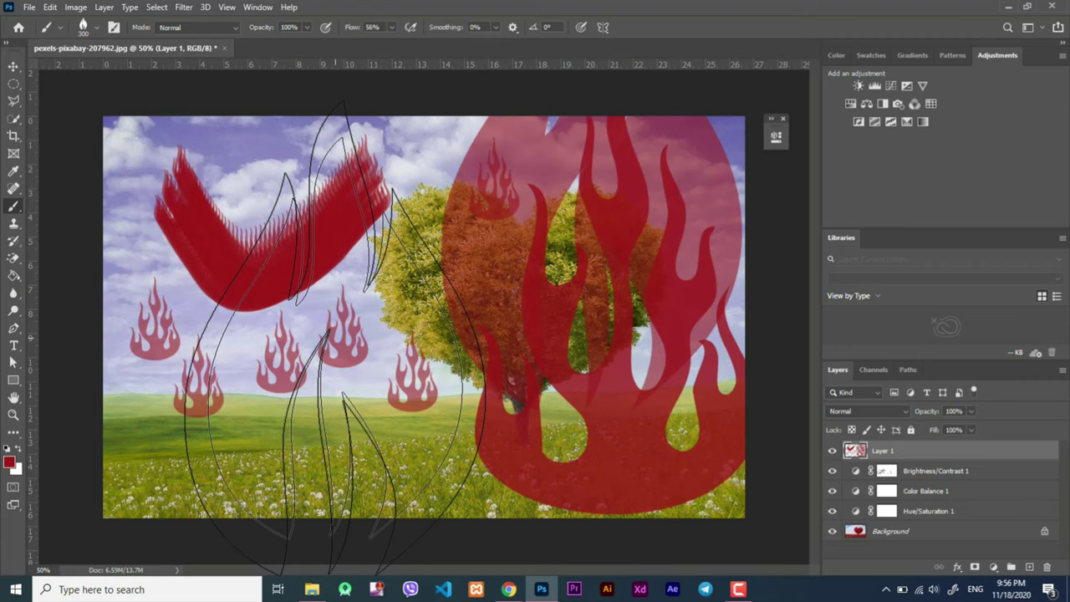
pyautogui.press('[')
pyautogui.press('[')
pyautogui.press('[')
pyautogui.press('[')
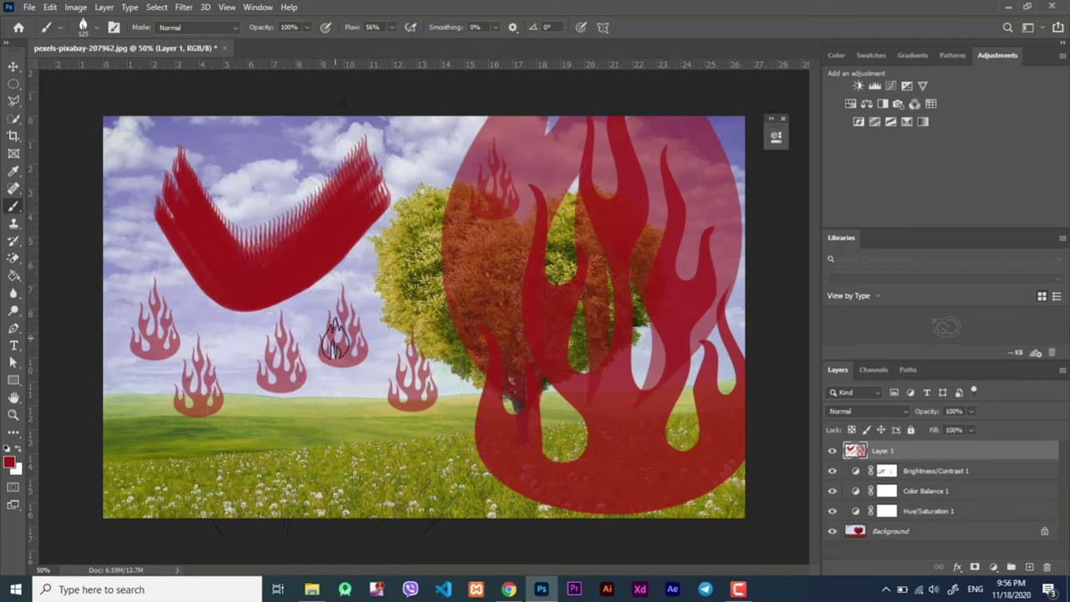
pyautogui.click(347, 418)
pyautogui.click(262, 439)
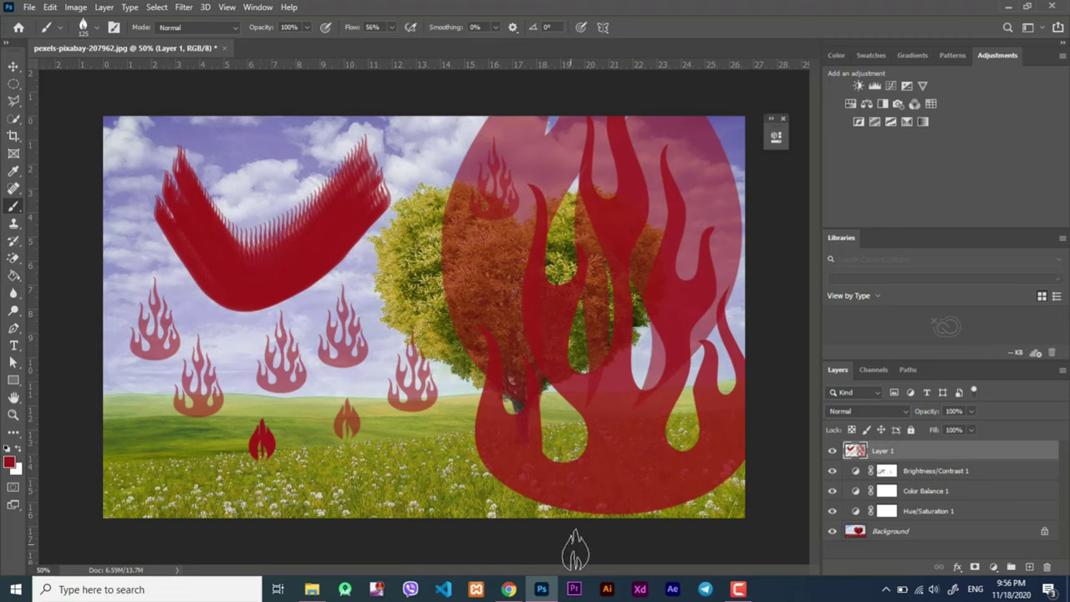
# Step: Stamp a huge Fire 8 flame over the left half, then delete the cluttered flames layer
pyautogui.rightClick(419, 481)
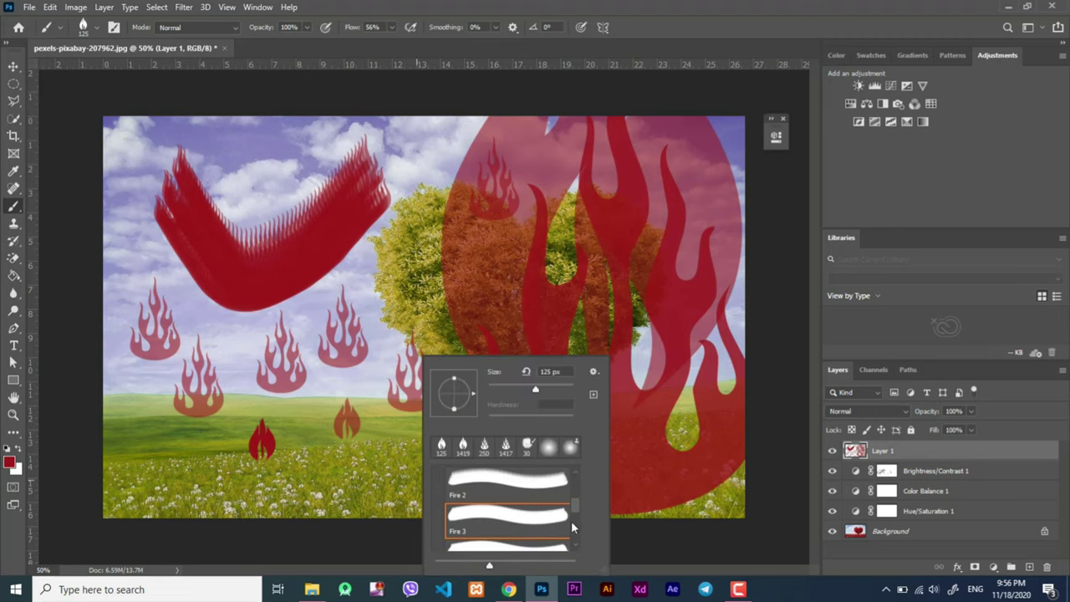
pyautogui.moveTo(576, 505); pyautogui.dragTo(573, 545)
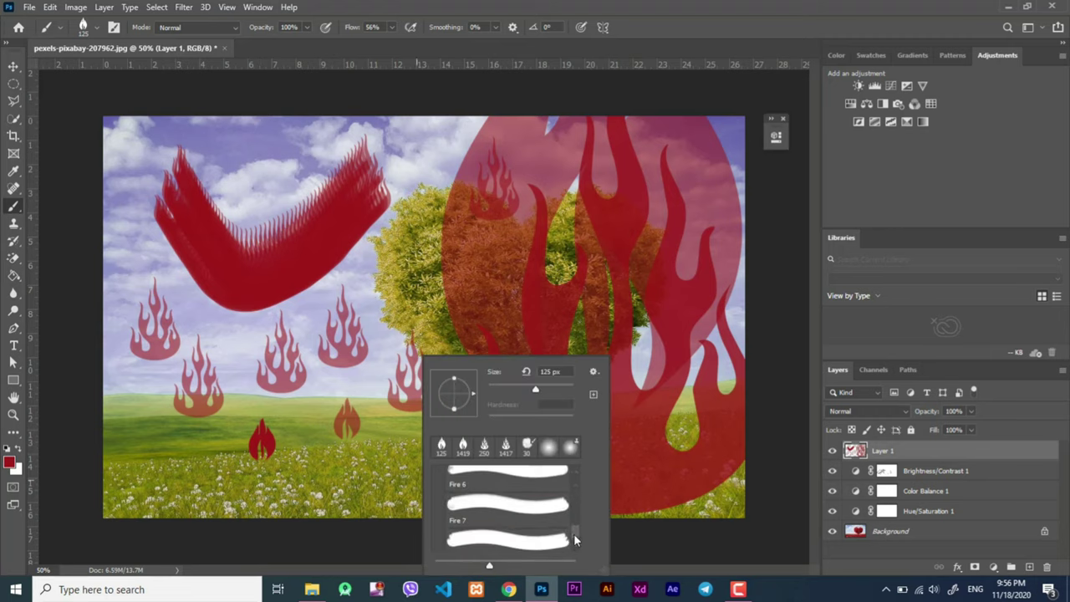
pyautogui.click(555, 526)
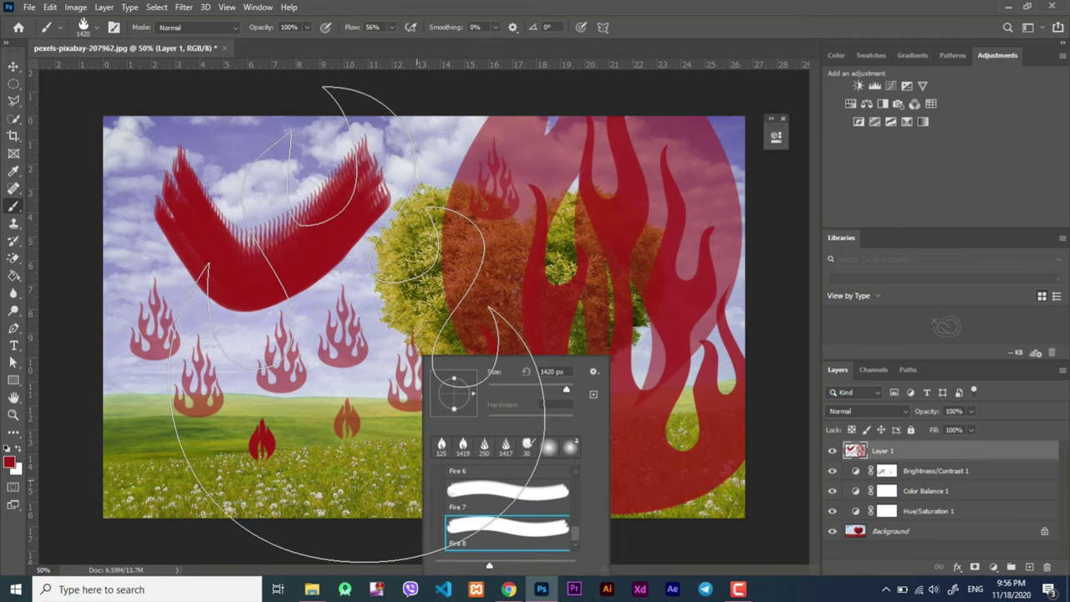
pyautogui.click(280, 282)
pyautogui.click(281, 281)
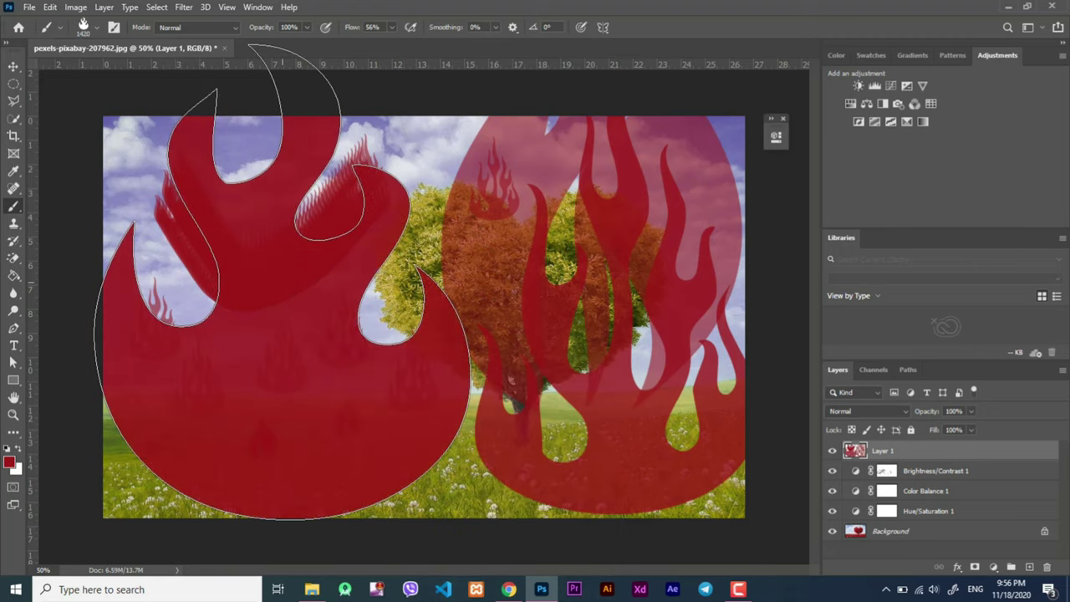
pyautogui.click(281, 282)
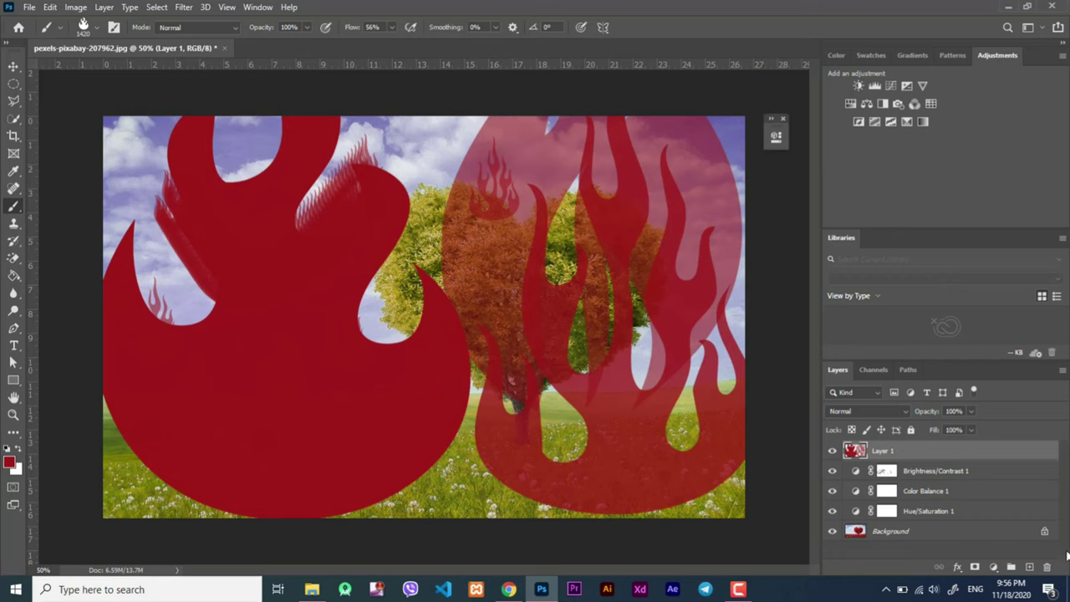
pyautogui.click(1046, 567)
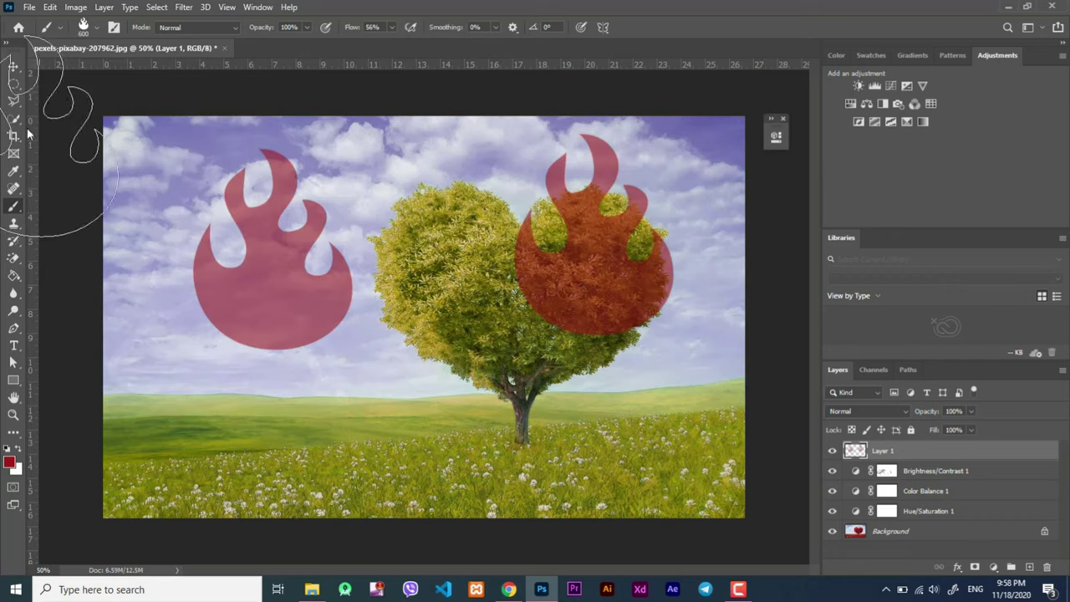